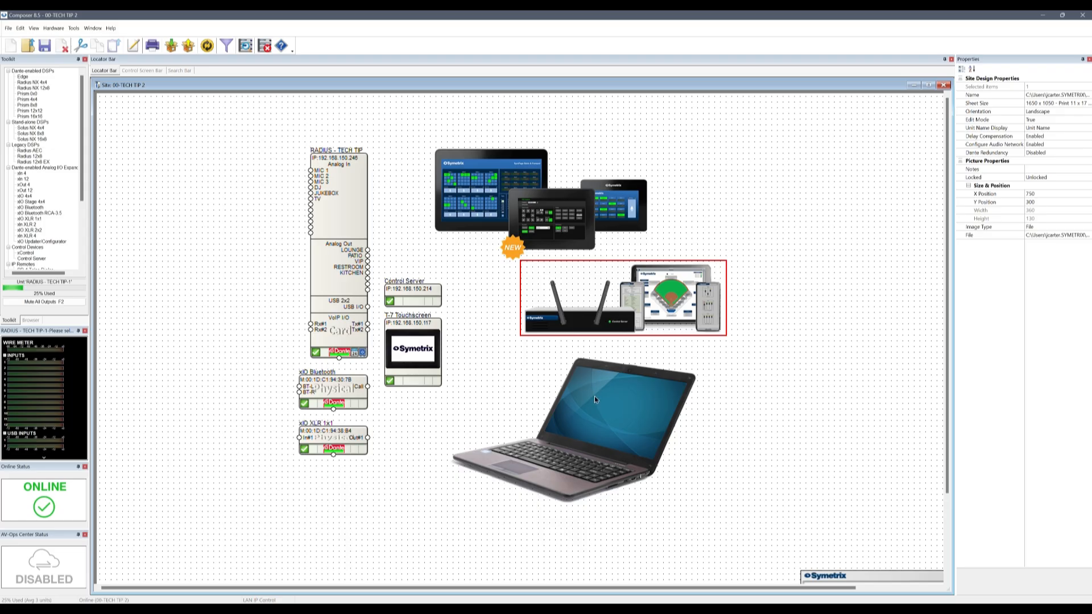
Open the RADIUS - TECH TIP-1 unit's DSP design from the site view
left_click(391, 458)
double_click(353, 339)
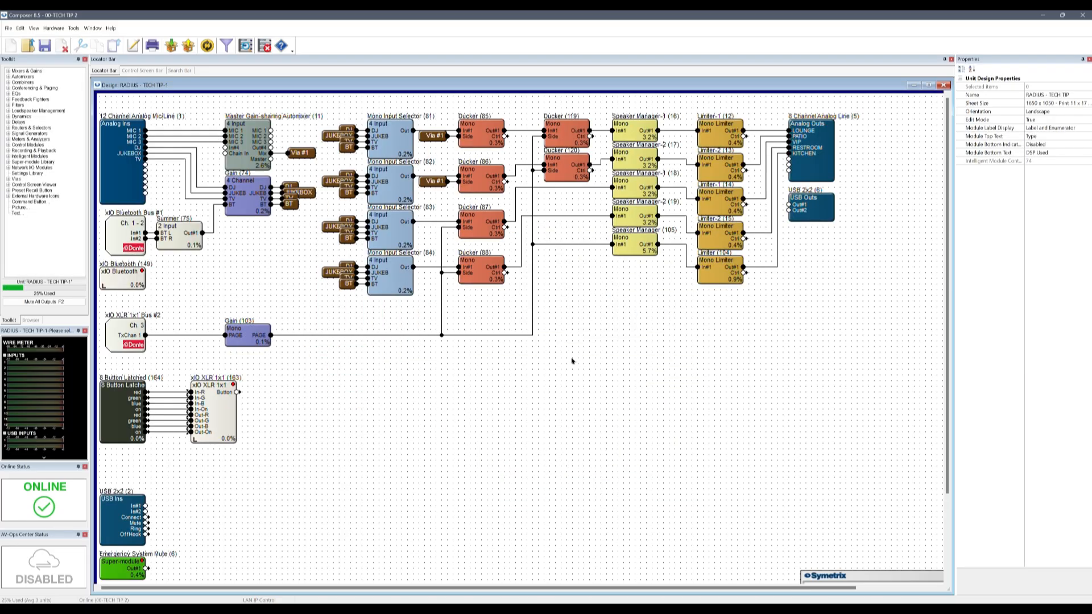
Bring up the System Control control screen and move it over the design
left_click(824, 148)
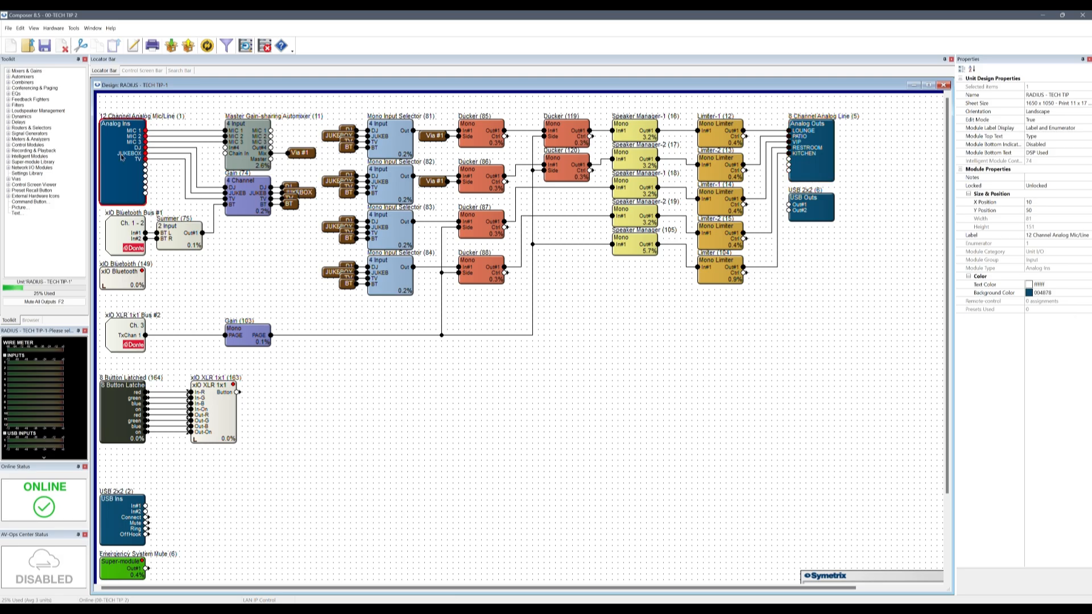
left_click(279, 266)
key("ctrl+Tab")
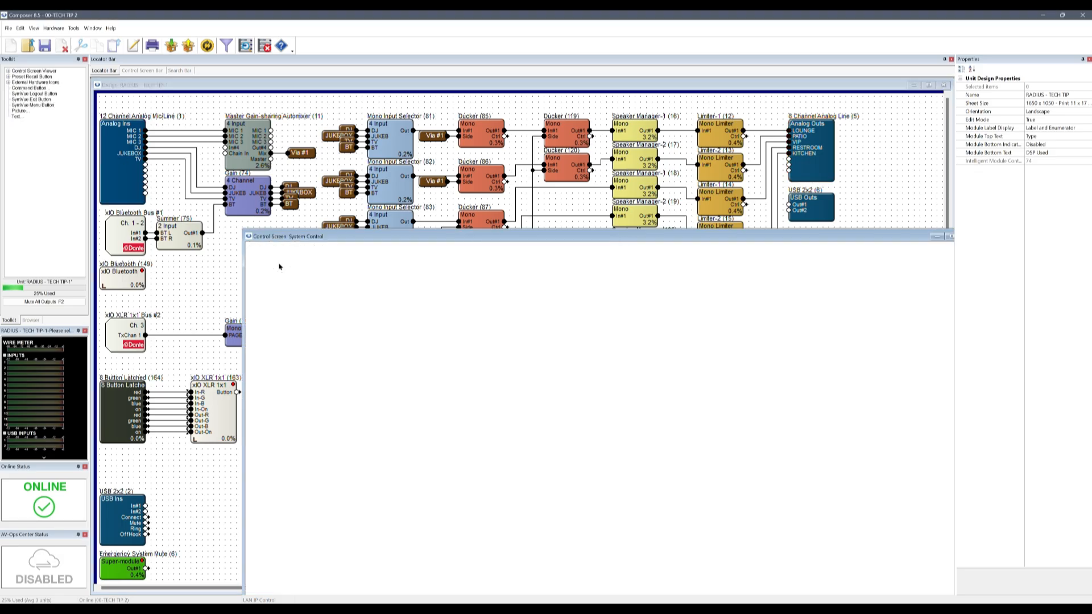
left_click_drag(467, 235, 359, 108)
right_click(515, 145)
left_click(502, 163)
Set BT volume to -9.5 dB, test Patio source TV/JUKEBOX, and adjust Restrooms volume
left_click_drag(473, 204, 473, 197)
left_click(636, 476)
left_click(638, 439)
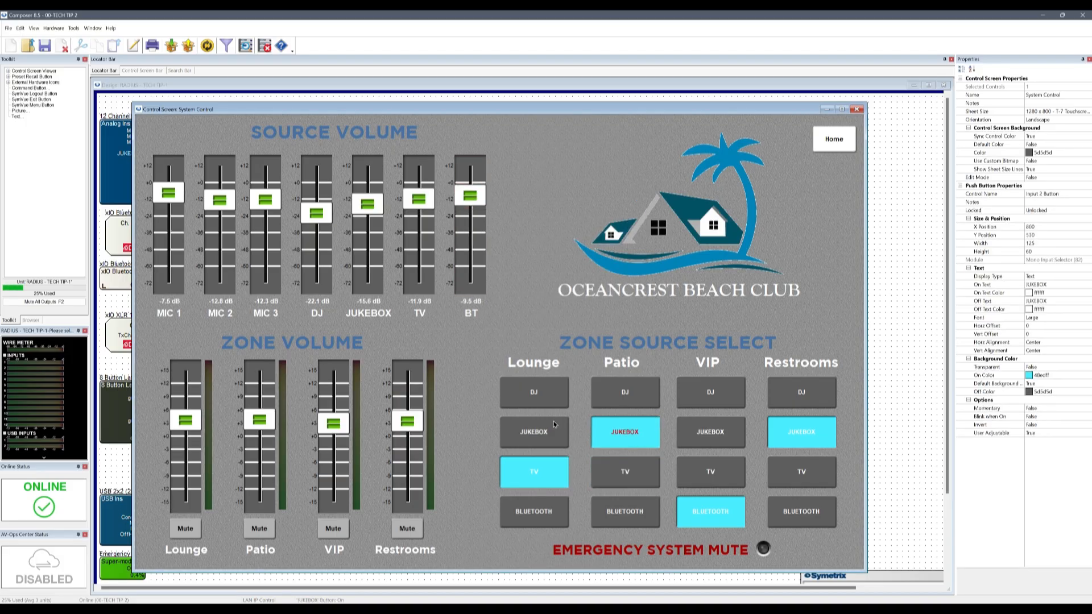
mouse_move(409, 422)
left_mouse_down()
mouse_move(413, 441)
mouse_move(413, 431)
left_mouse_up()
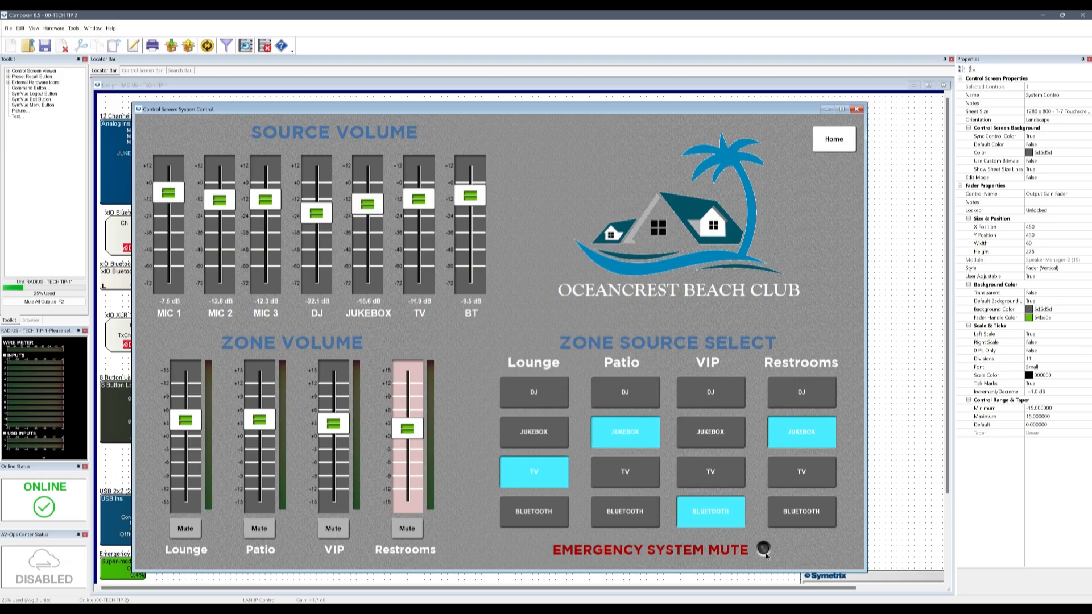
Turn on Control Layout Edit Mode for the System Control screen
right_click(796, 553)
left_click(831, 534)
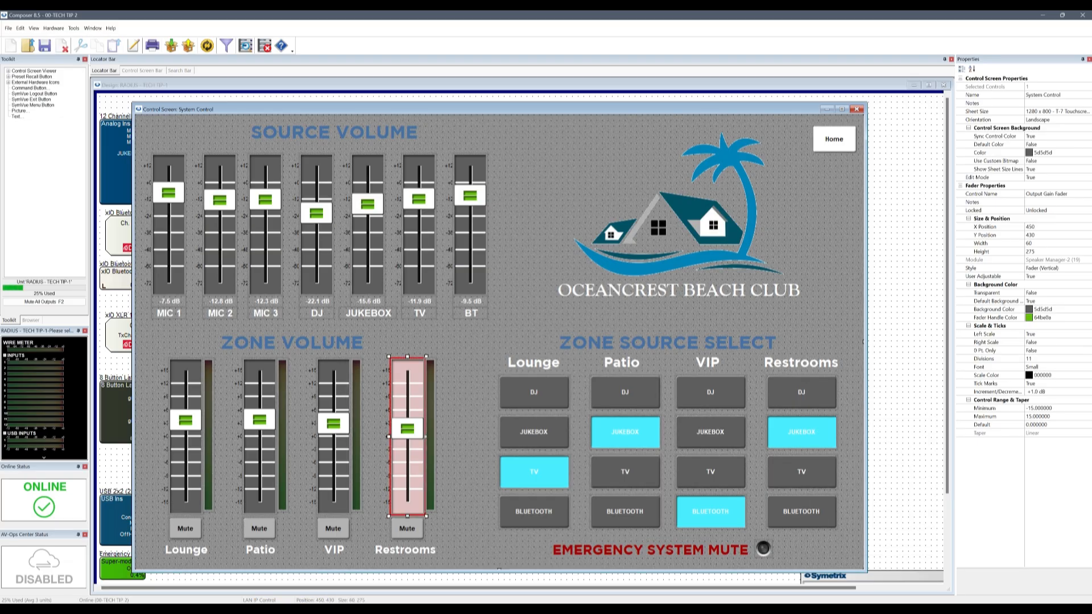
left_click(521, 198)
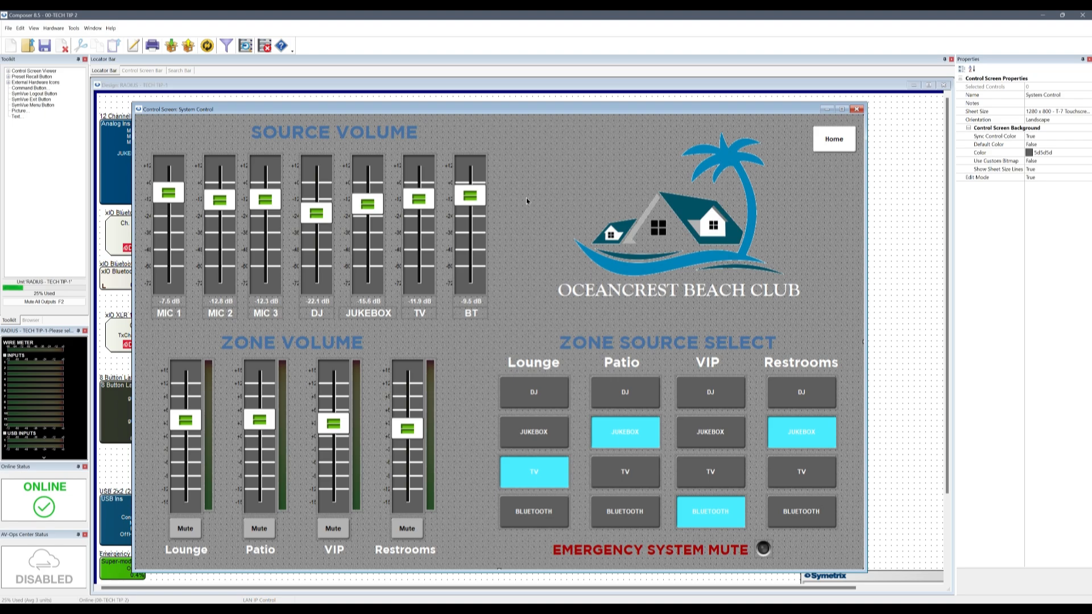
left_click(1055, 112)
left_click(1089, 113)
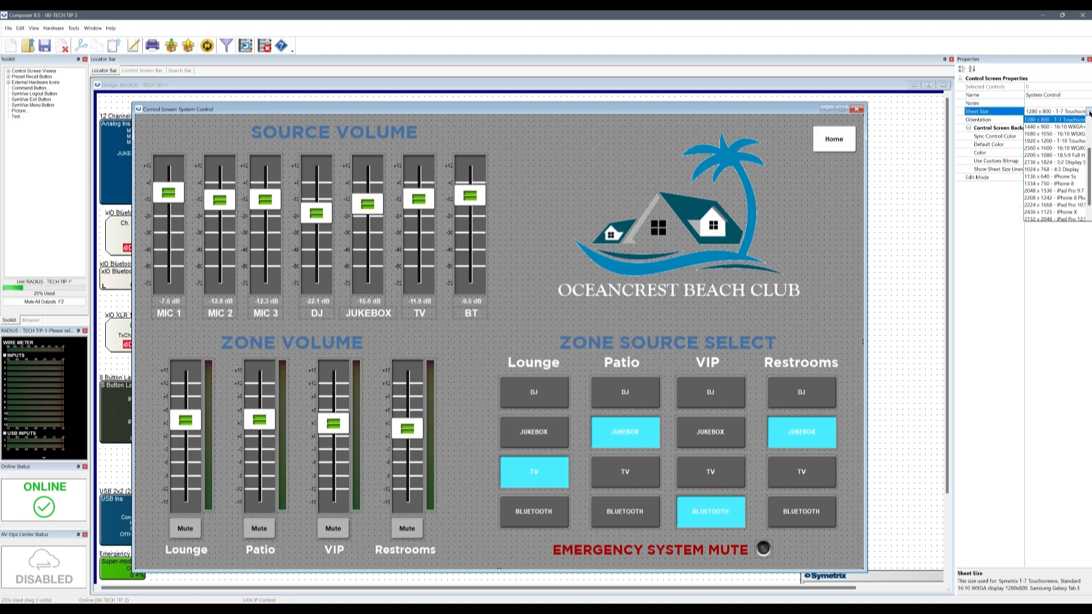
scroll(1064, 148, "up", 2)
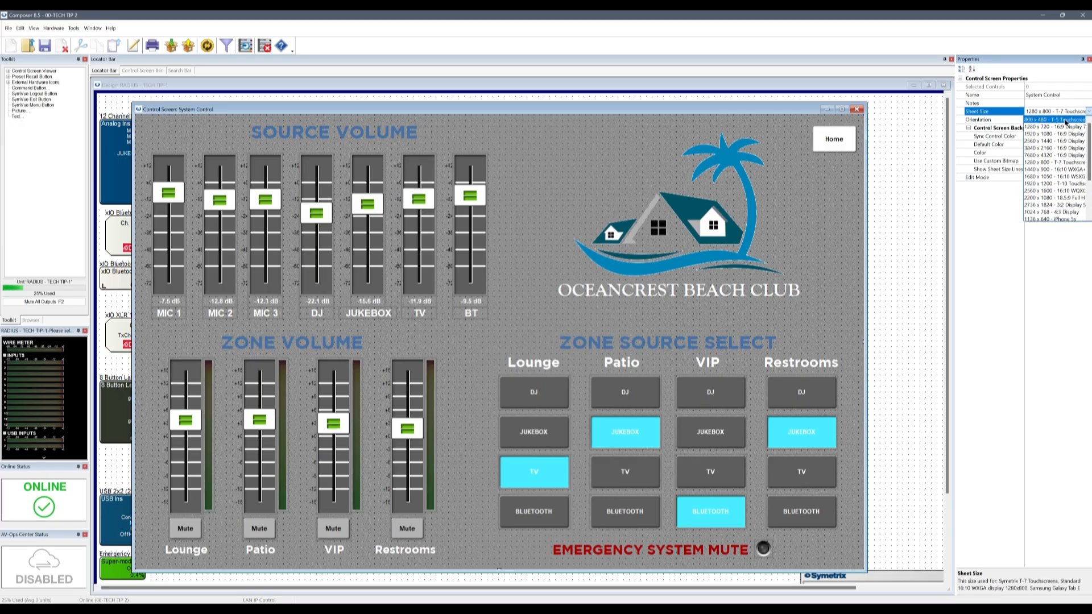
left_click(991, 241)
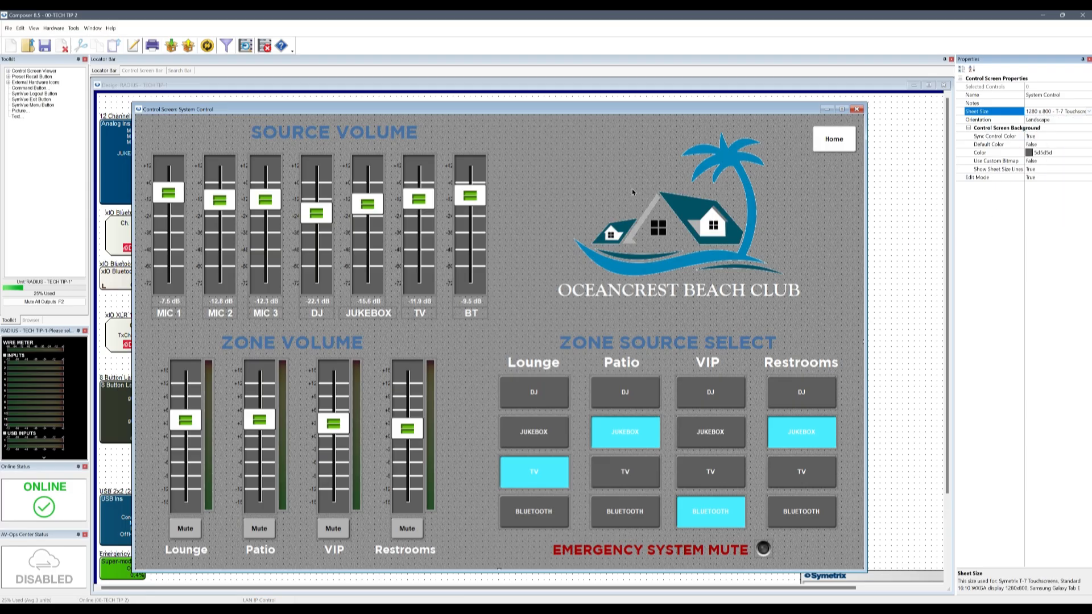
left_click(553, 173)
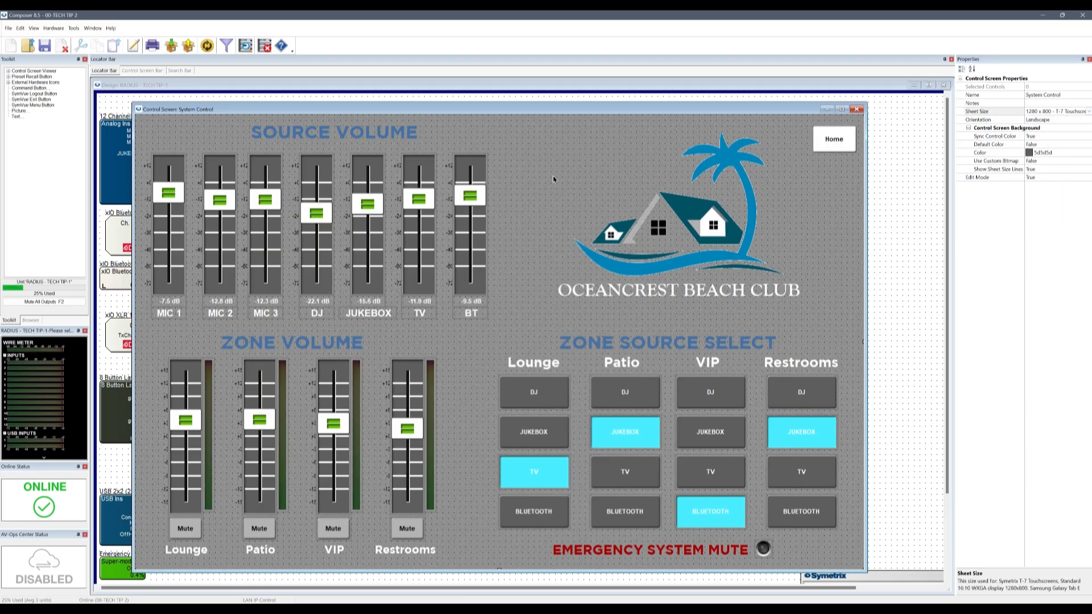
Open the Home screen via Control Screen Manager and move it up and left
left_click(74, 28)
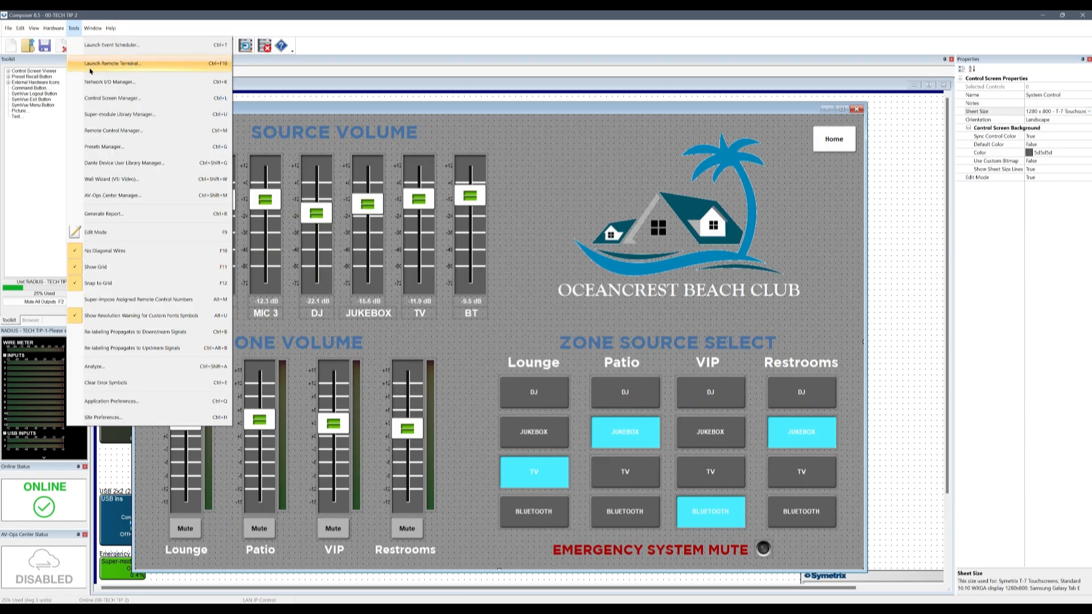
left_click(113, 98)
left_click(498, 291)
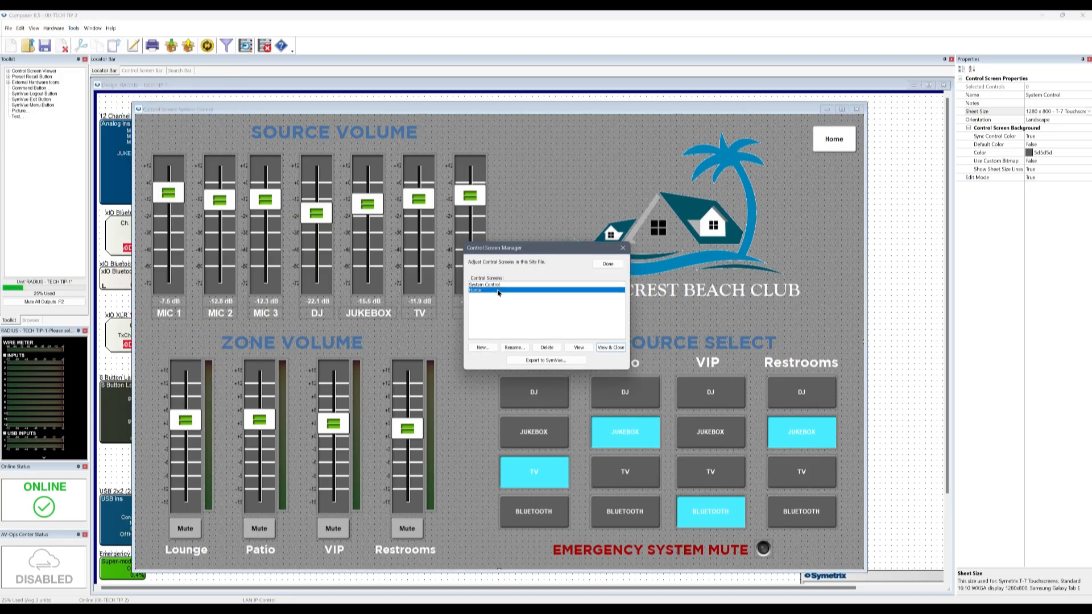
left_click(611, 347)
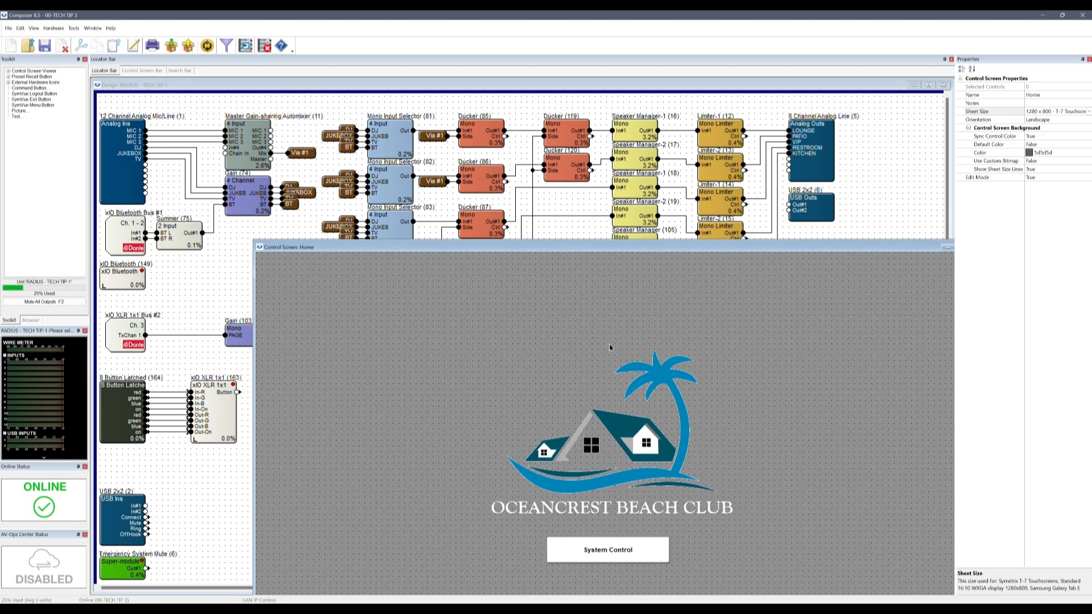
left_click_drag(593, 248, 507, 108)
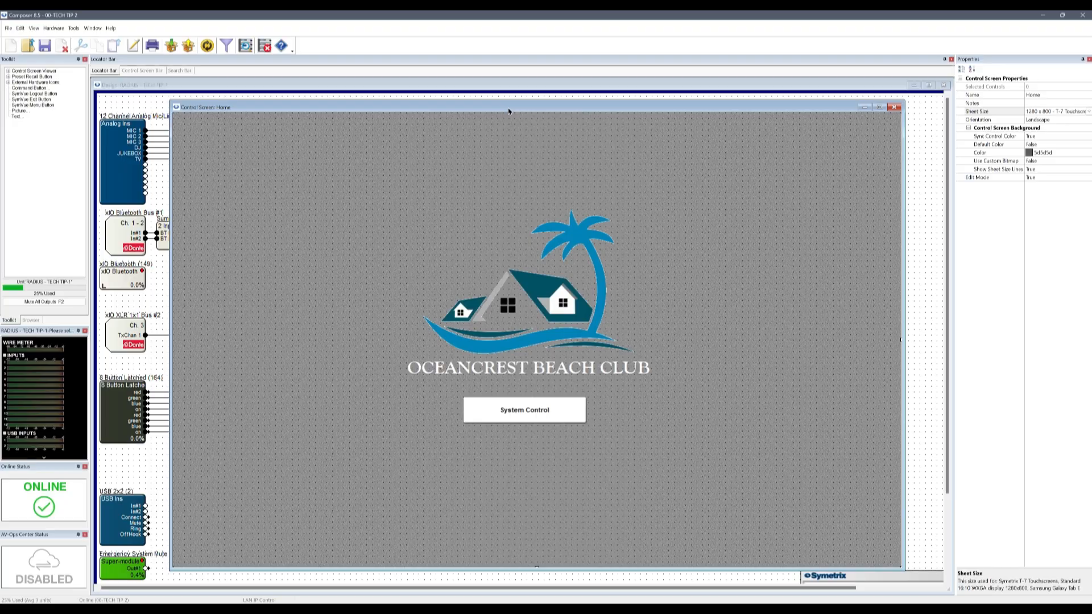
right_click(734, 272)
left_click(743, 387)
left_click(565, 419)
left_click(859, 139)
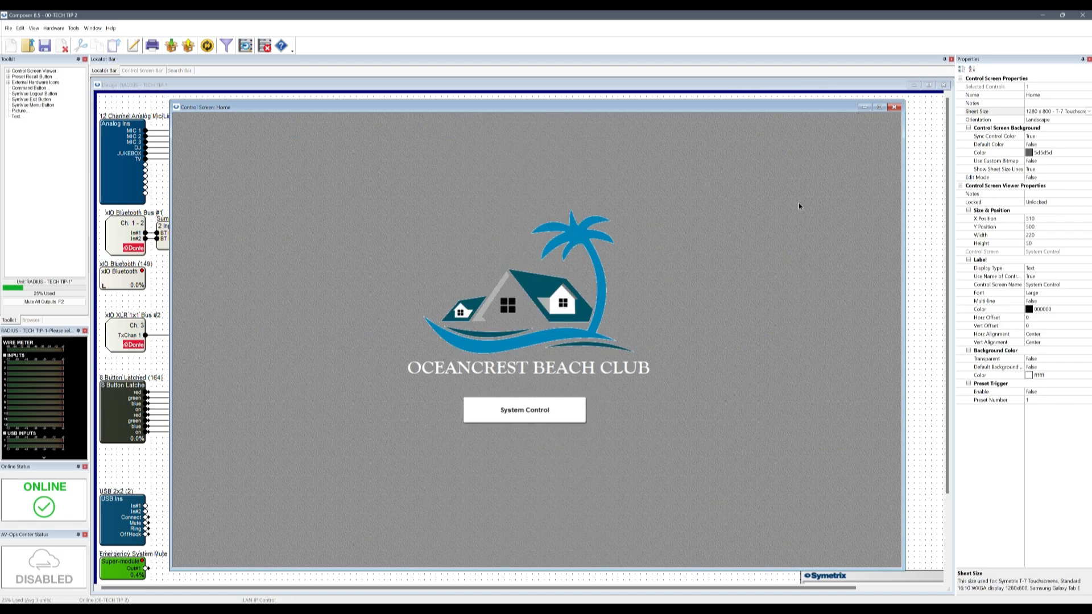
right_click(757, 247)
left_click(795, 344)
right_click(741, 334)
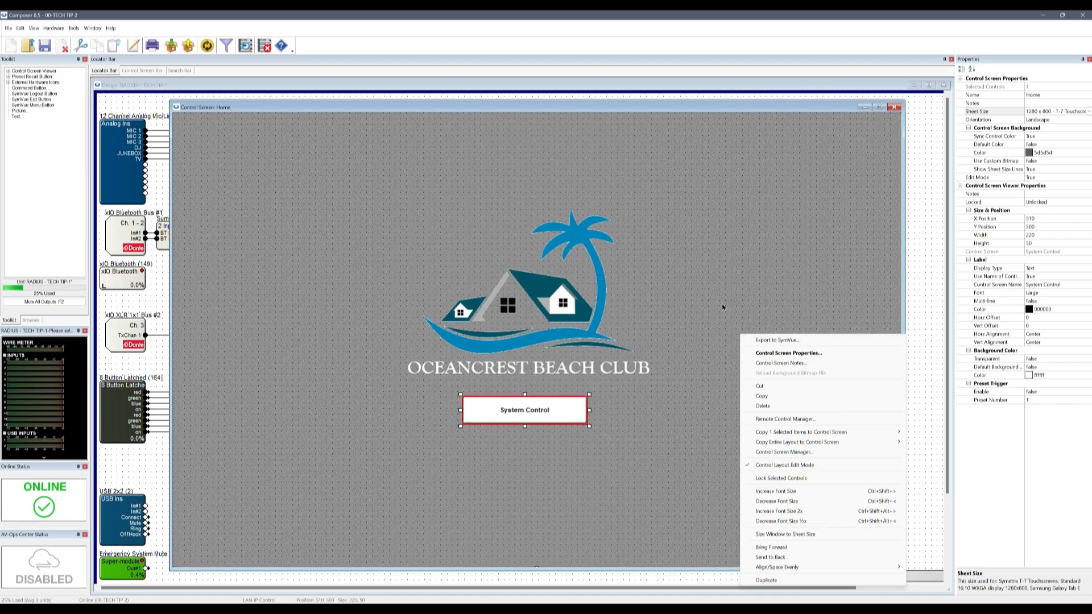
right_click(734, 313)
left_click(754, 322)
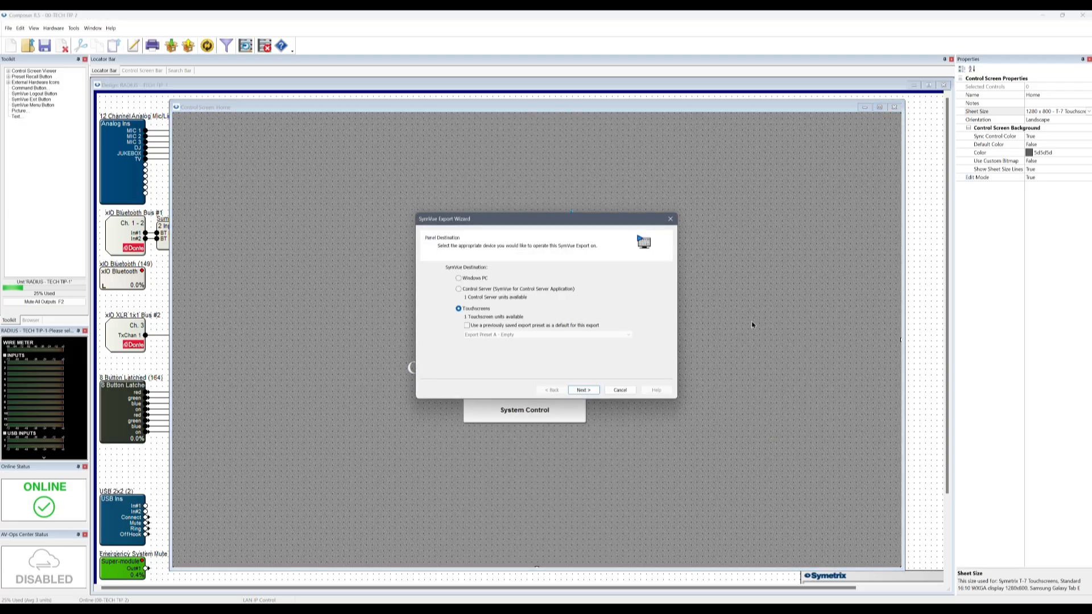
left_click(671, 219)
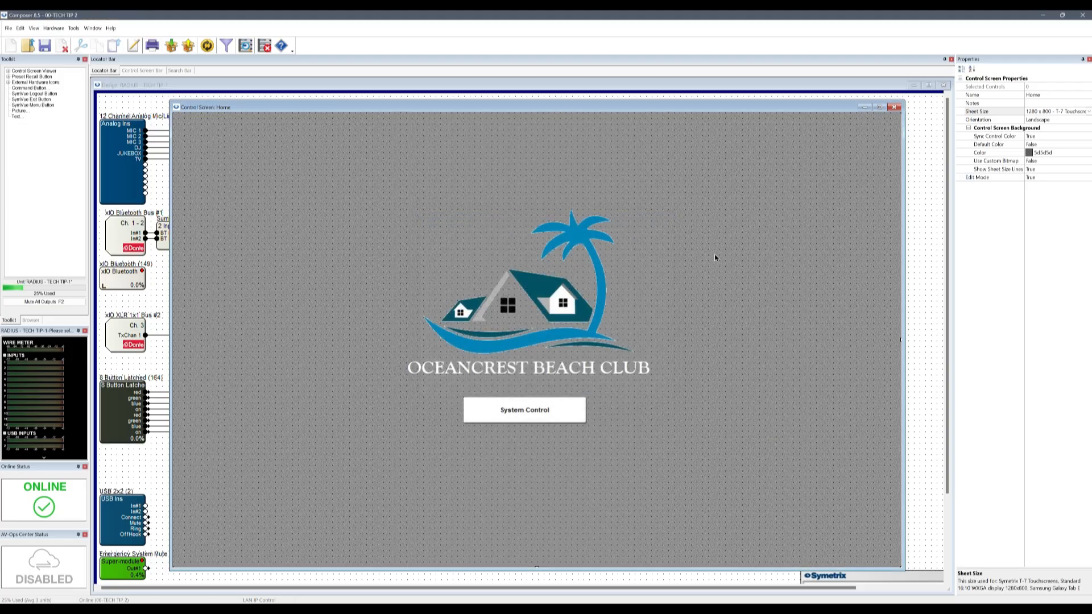
Inspect the Home screen items' options, toggling Control Layout Edit Mode off and back on
right_click(581, 270)
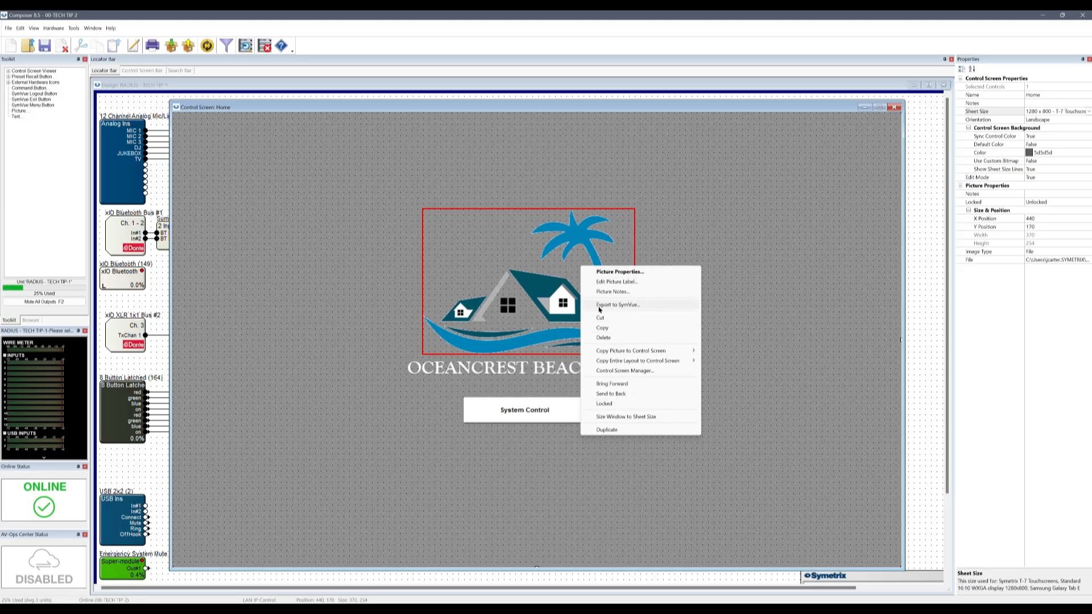
left_click(749, 262)
right_click(747, 261)
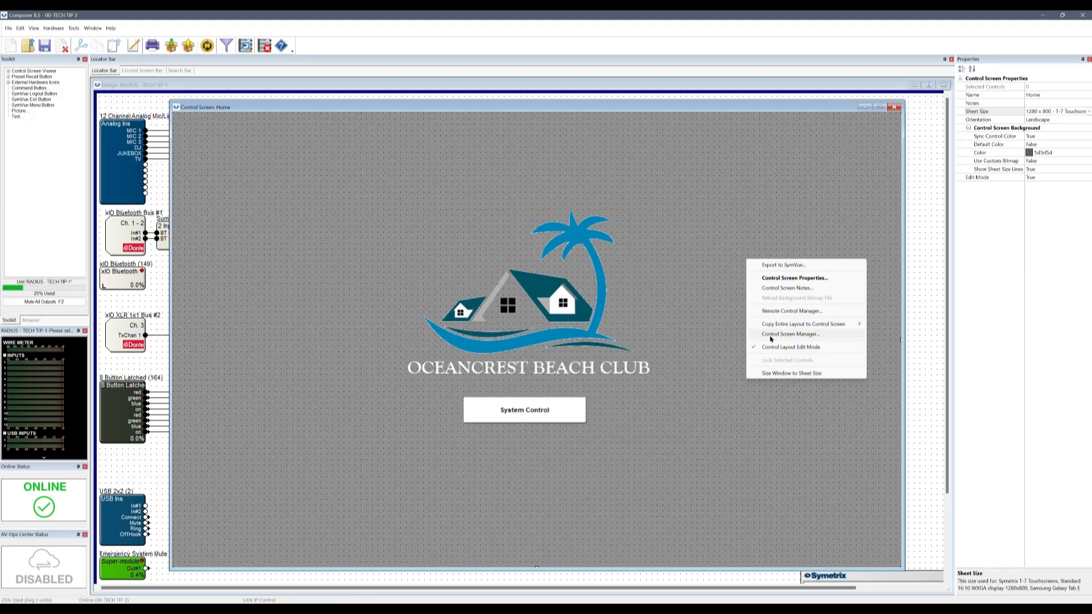
left_click(774, 348)
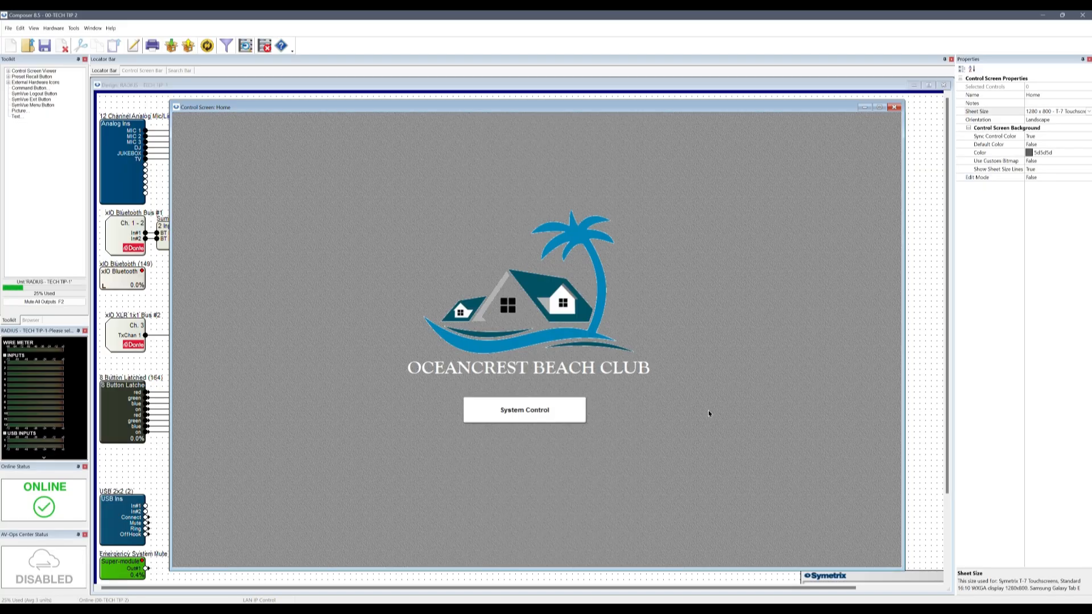
right_click(562, 408)
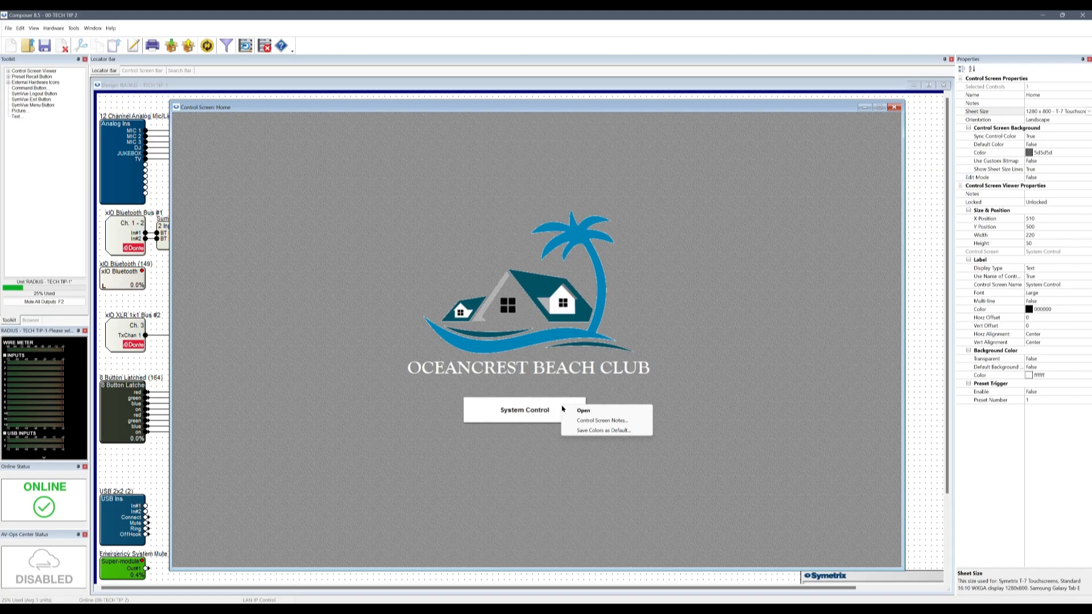
right_click(565, 370)
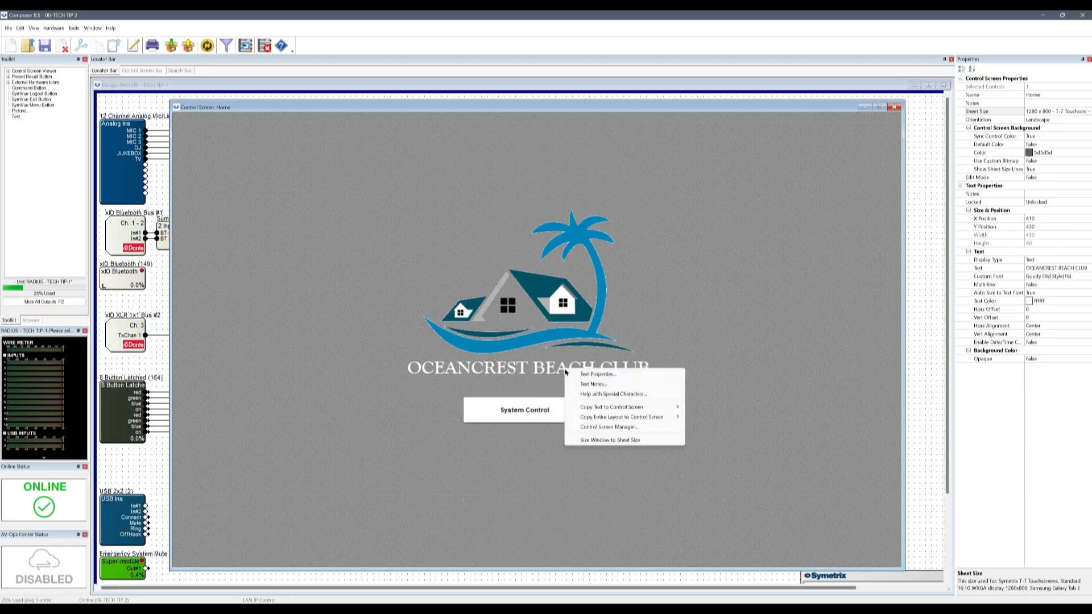
right_click(537, 283)
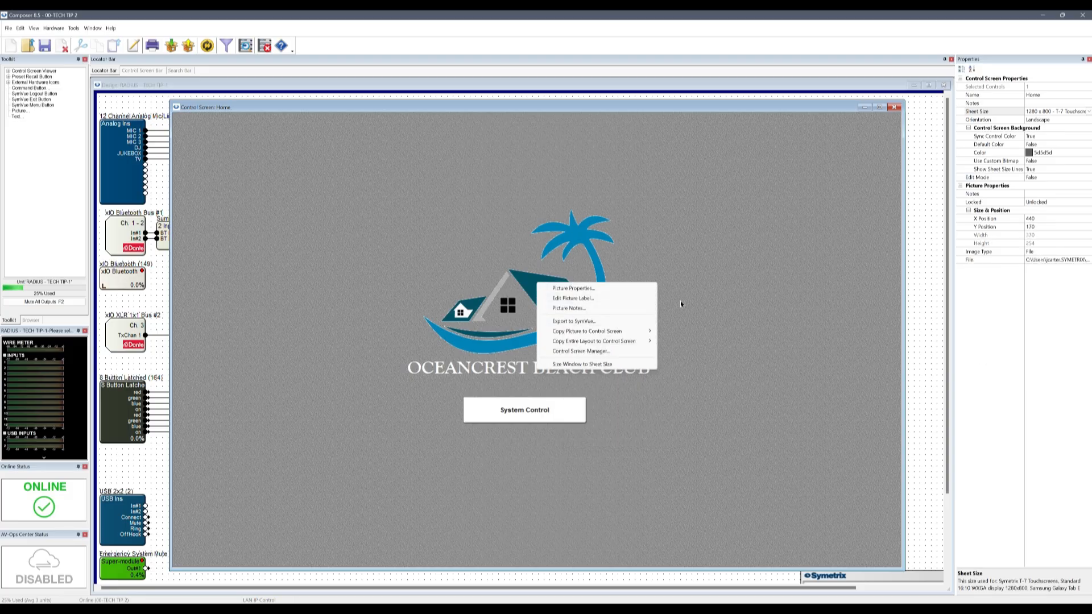
right_click(710, 286)
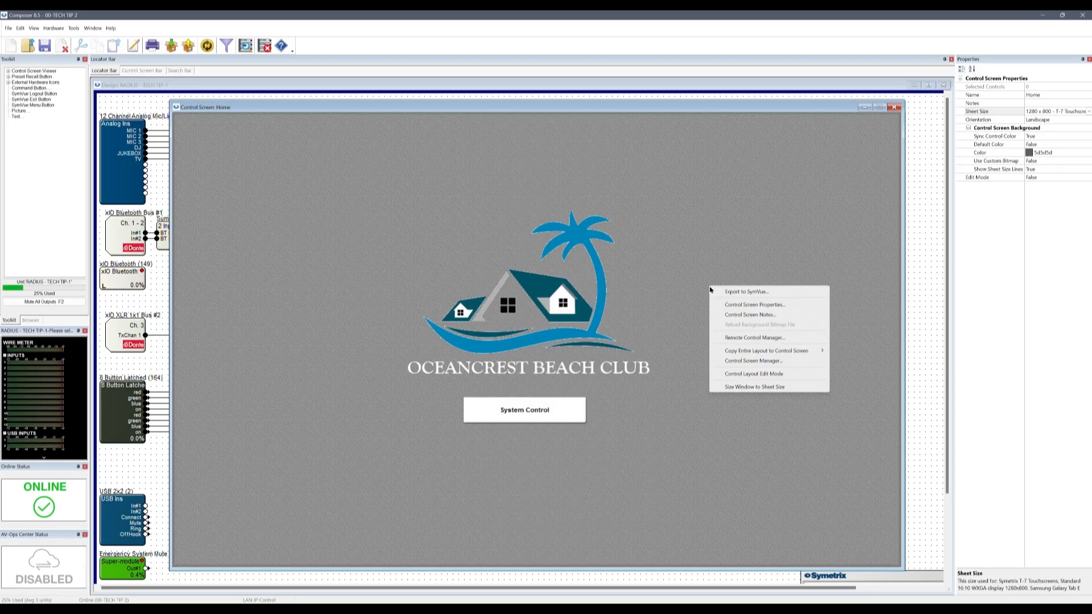
left_click(748, 374)
Start Export to SymVue and choose Touchscreens as the panel destination
right_click(727, 325)
left_click(738, 331)
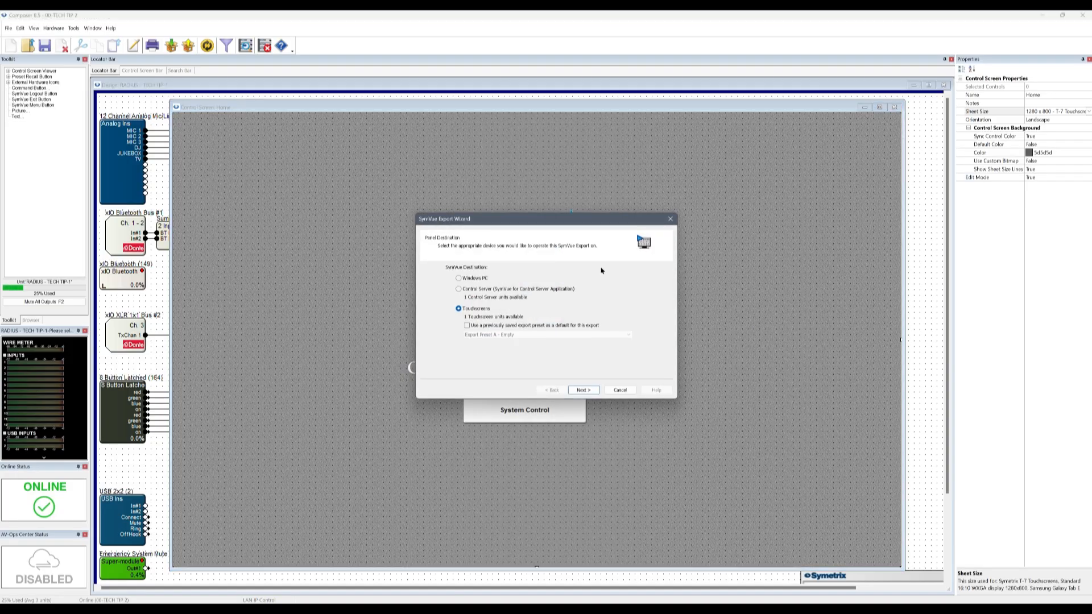
left_click(472, 280)
left_click(474, 290)
left_click(472, 308)
left_click(585, 392)
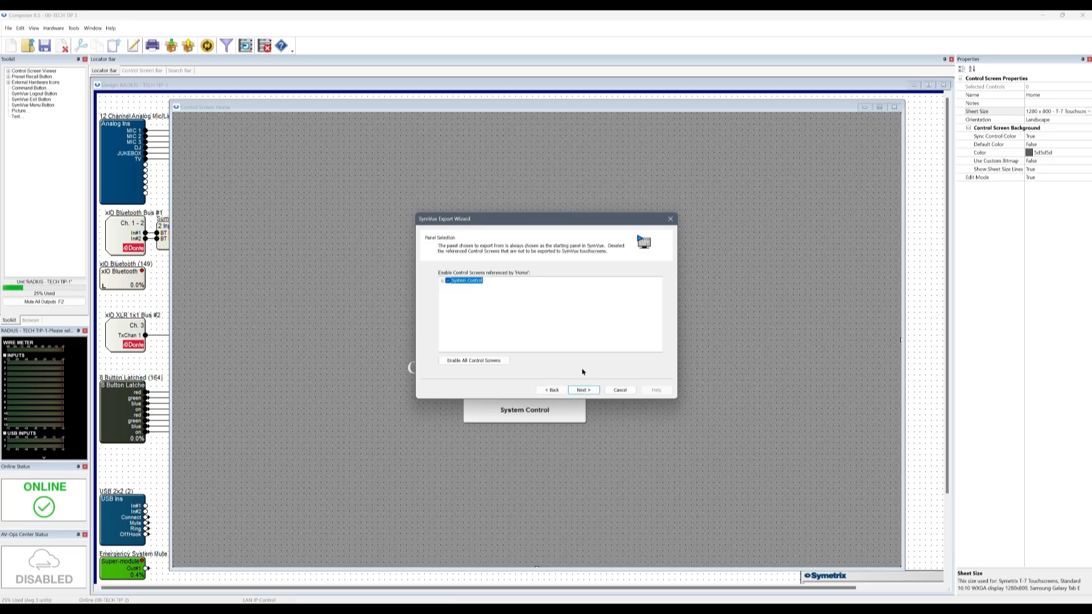
left_click(449, 282)
left_click(449, 282)
On Panel Security, enter and confirm a 4-digit PIN, then leave panel security disabled
left_click(583, 391)
left_click(458, 270)
left_click(600, 285)
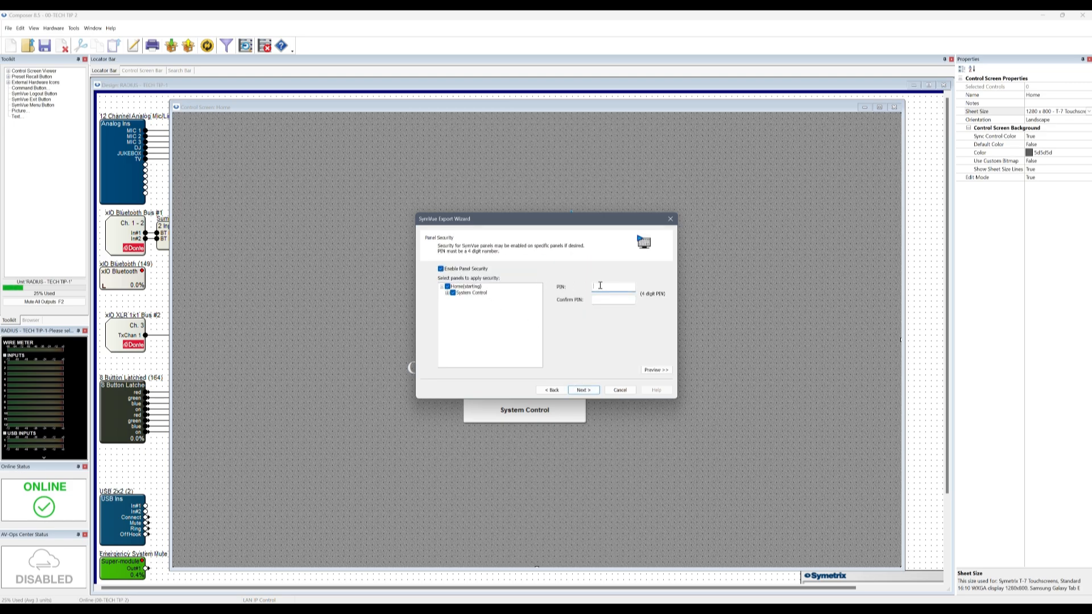
type("1234")
key("Tab")
type("12")
left_click(452, 271)
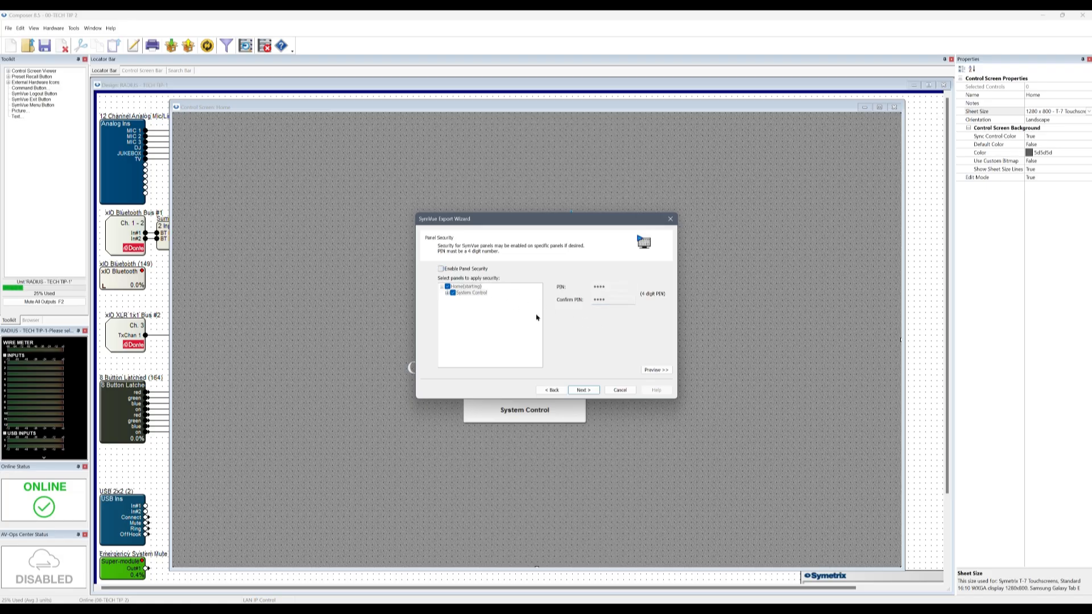
Keep the Typical hardware connection after trying Advanced, and continue to Export Options
left_click(584, 391)
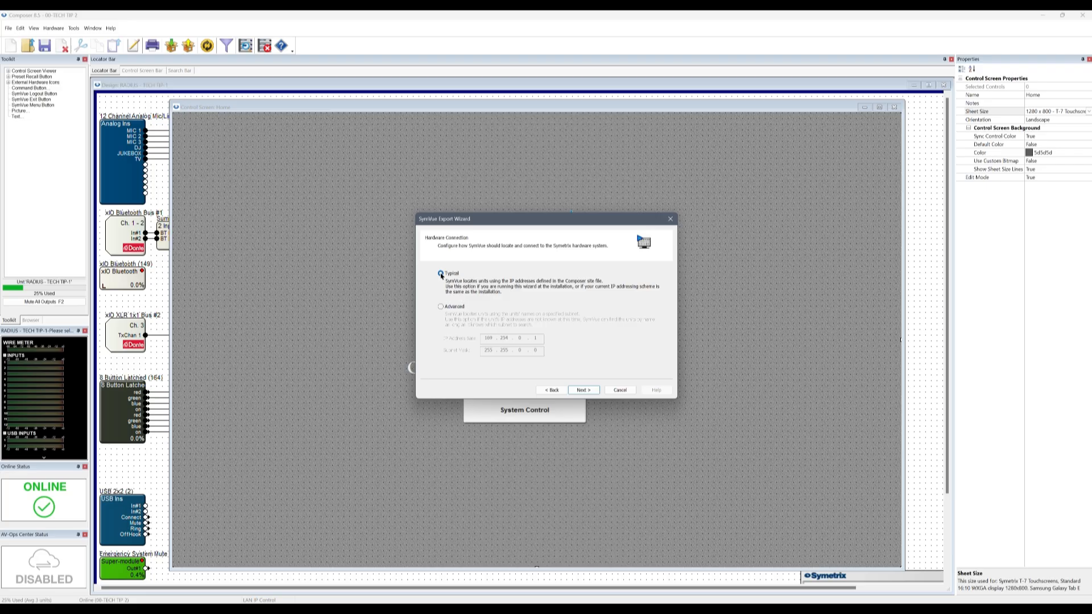
left_click(441, 308)
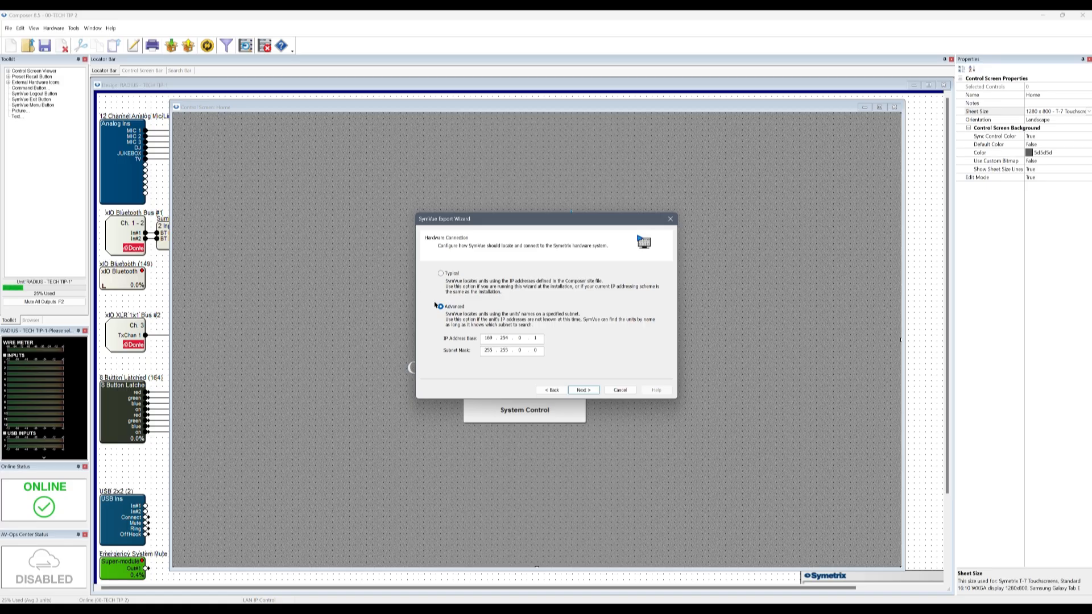
left_click(442, 275)
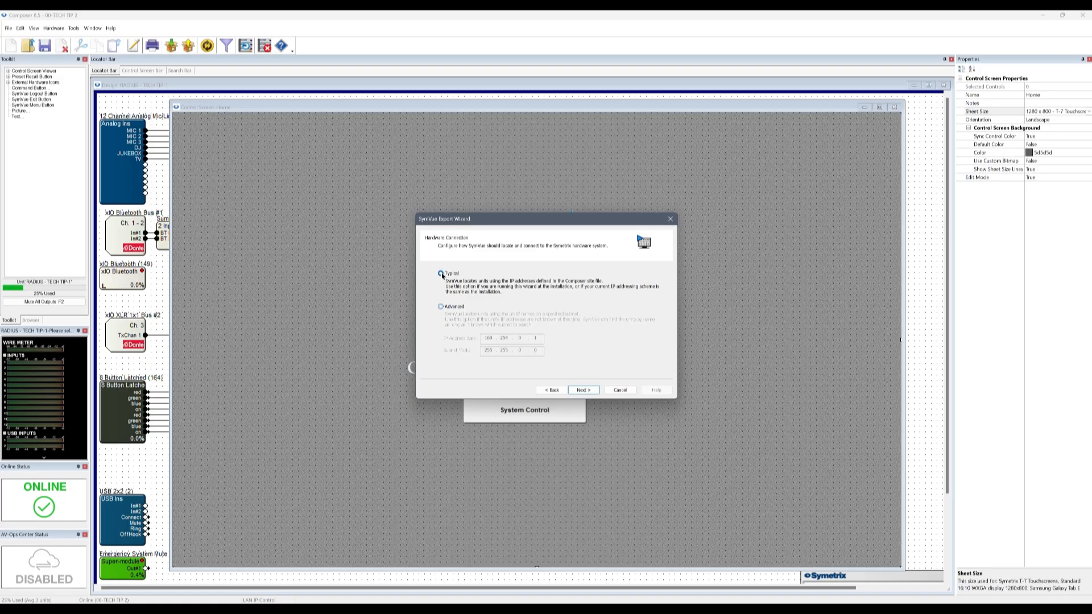
left_click(585, 392)
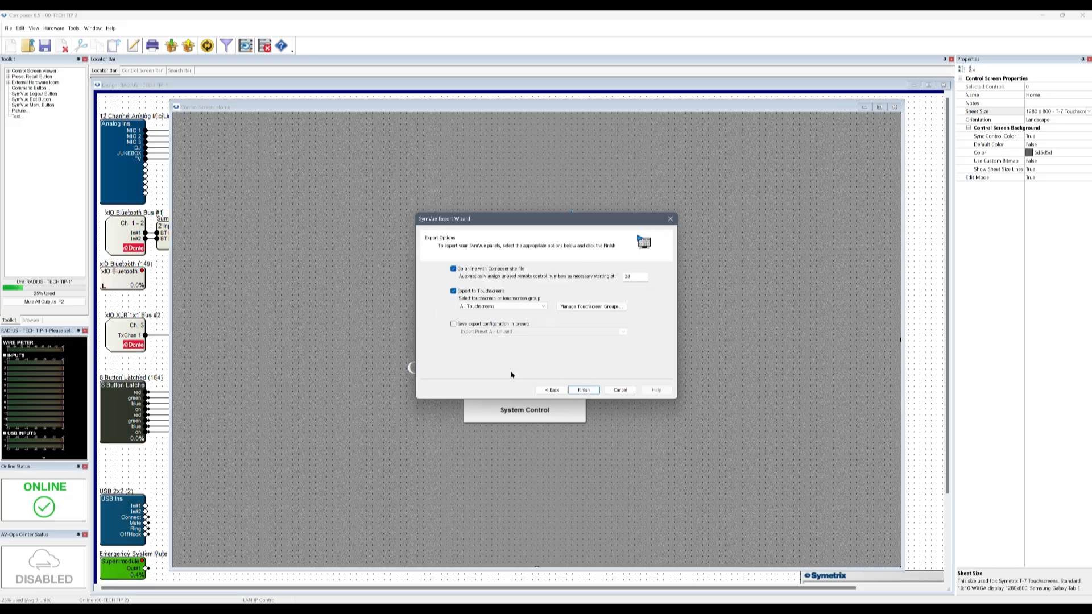
Keep Export to Touchscreens and Go online checked, then finish the export
left_click(453, 292)
left_click(454, 292)
left_click(453, 270)
left_click(453, 270)
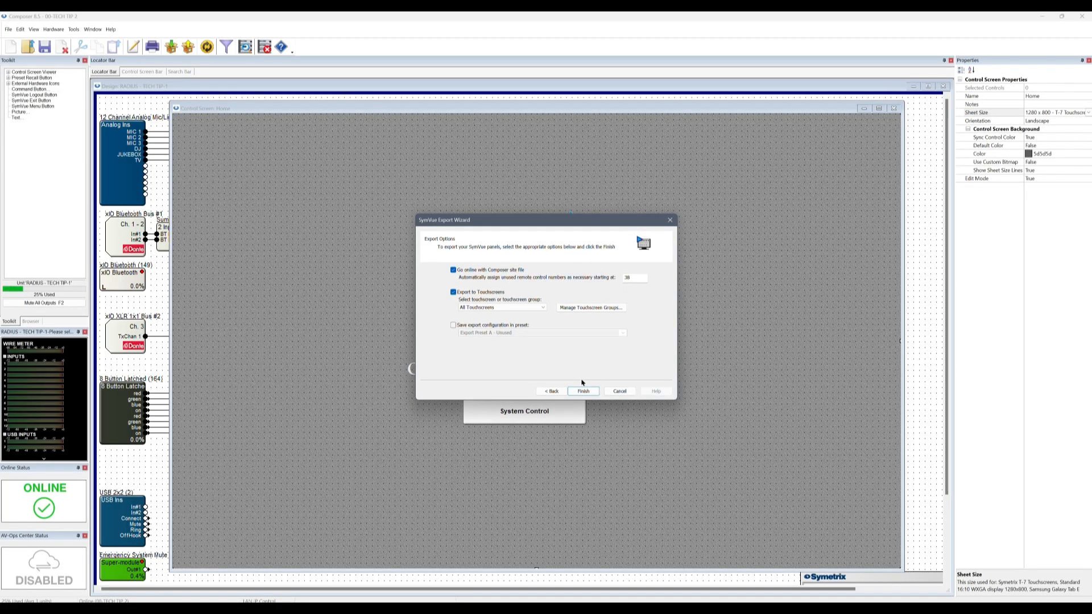
left_click(583, 391)
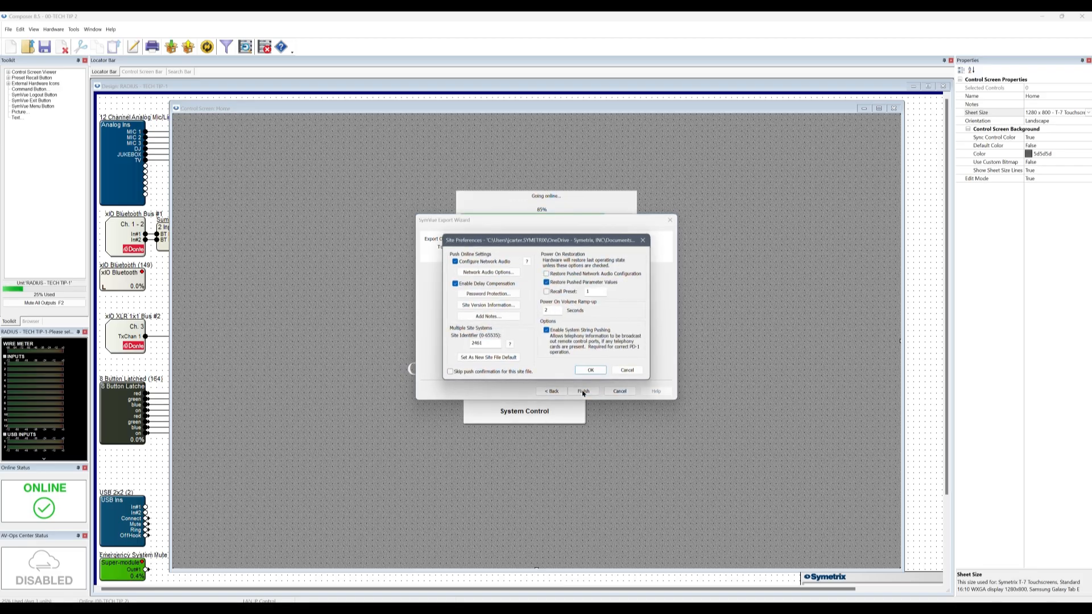
Accept Site Preferences and the go-online message, then reopen the SymVue Export Wizard
left_click(589, 370)
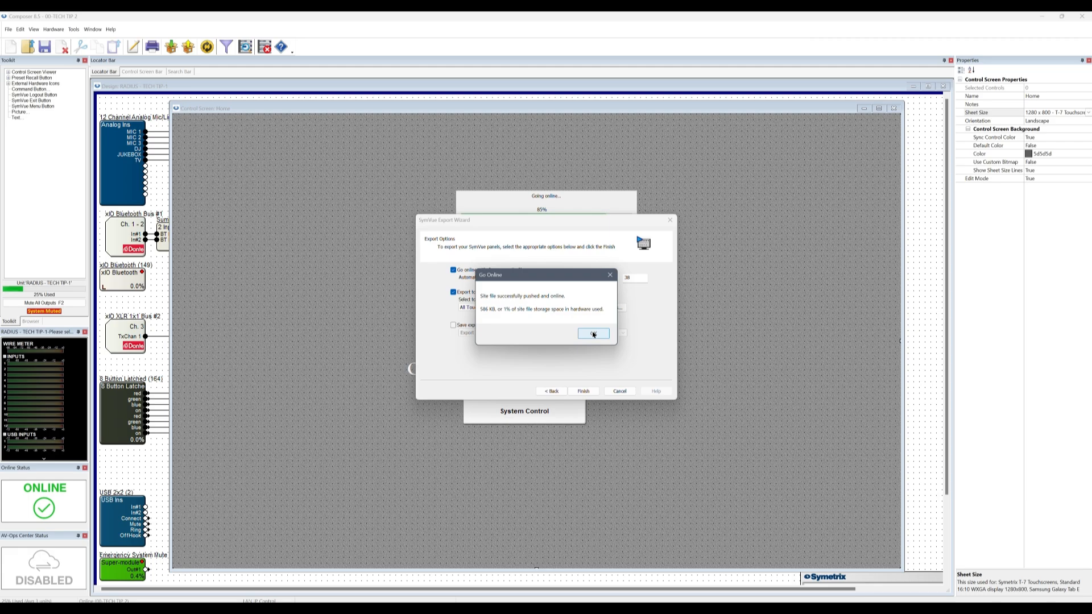
left_click(593, 334)
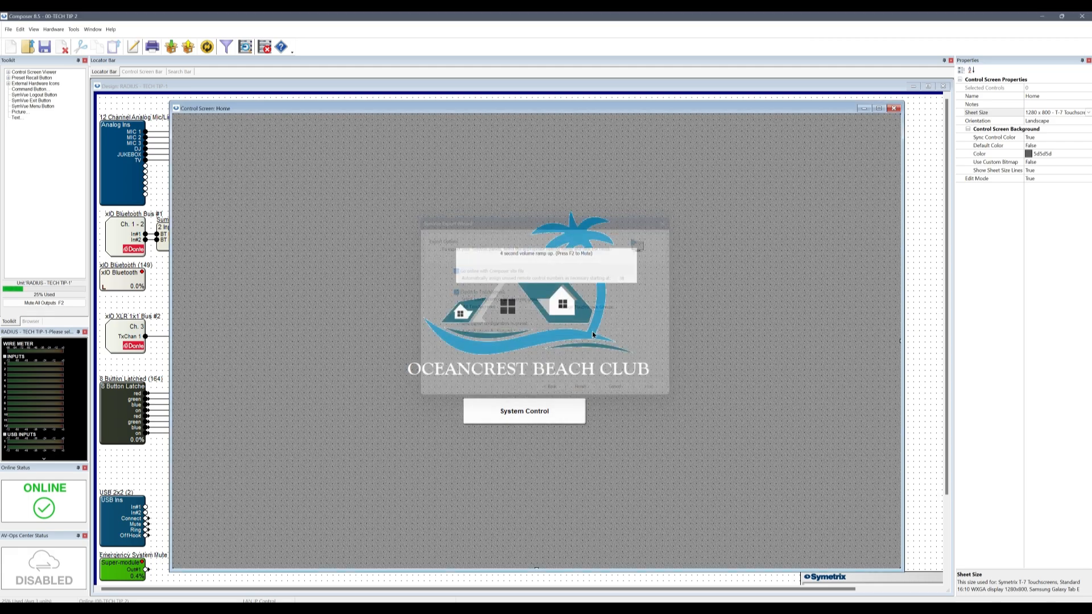
right_click(676, 295)
left_click(693, 303)
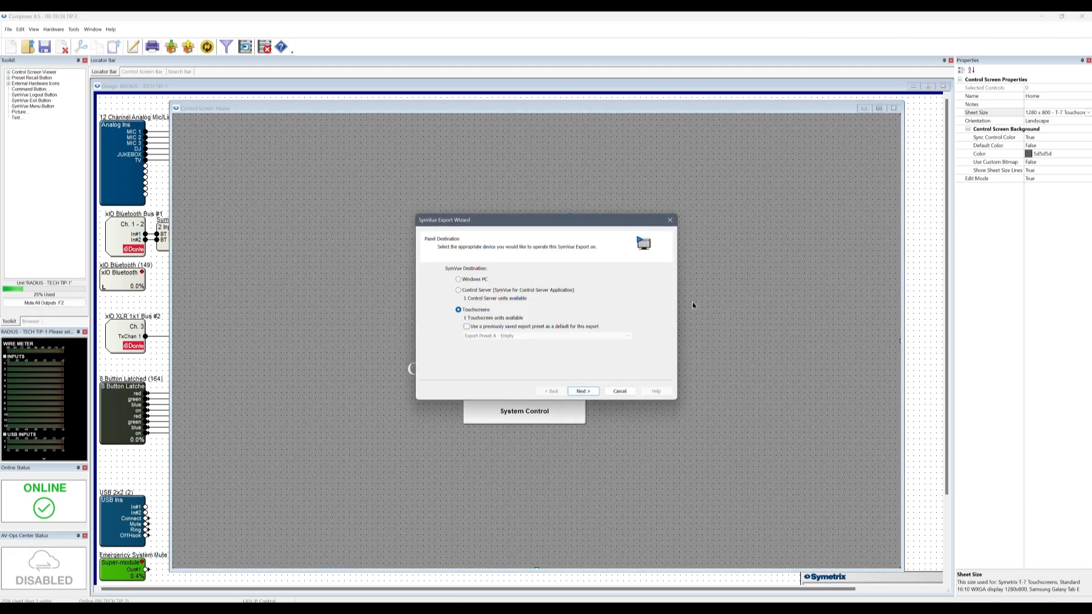
Target the Control Server and set Home as the starting screen
left_click(472, 293)
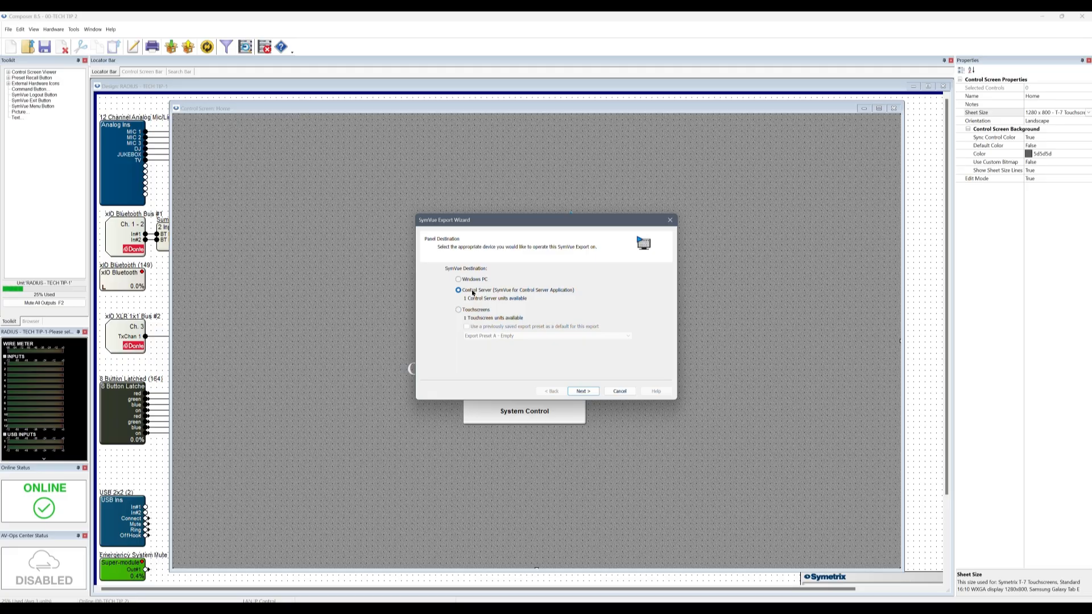
left_click(583, 392)
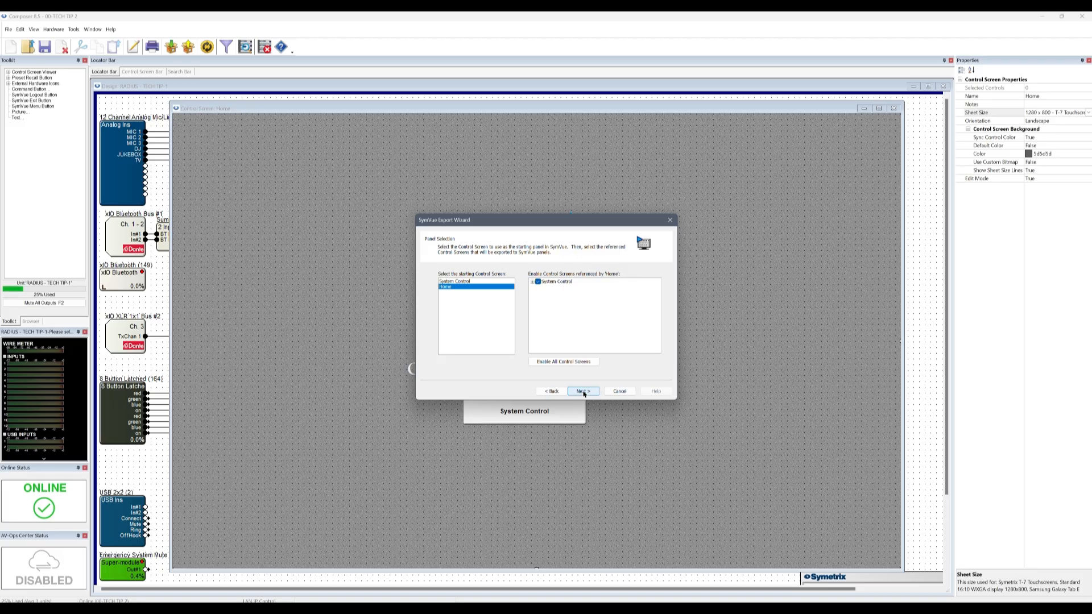
left_click(482, 282)
left_click(483, 287)
left_click(484, 282)
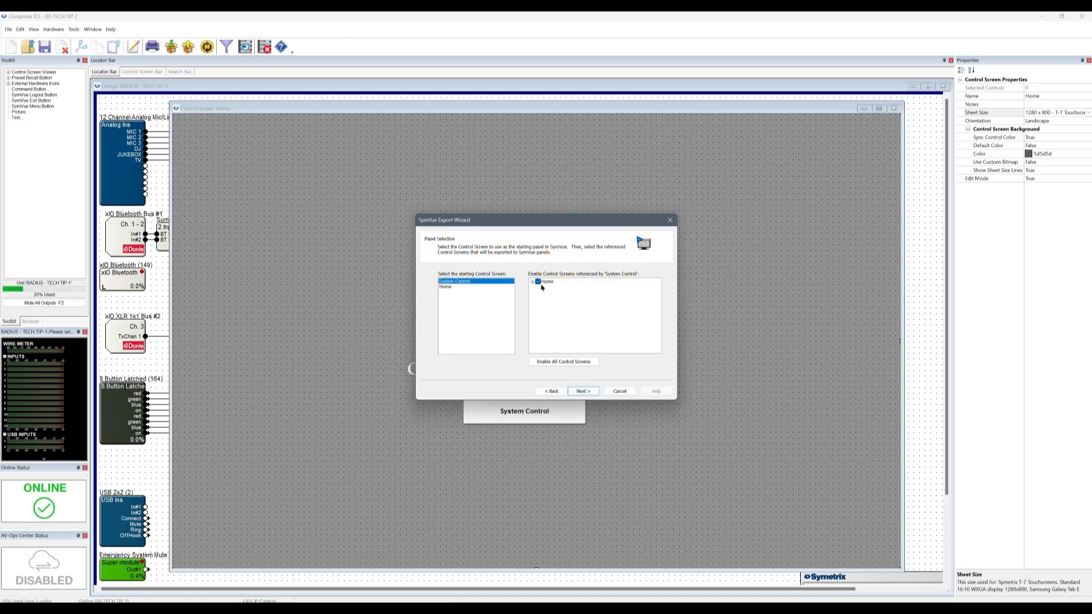
key("Down")
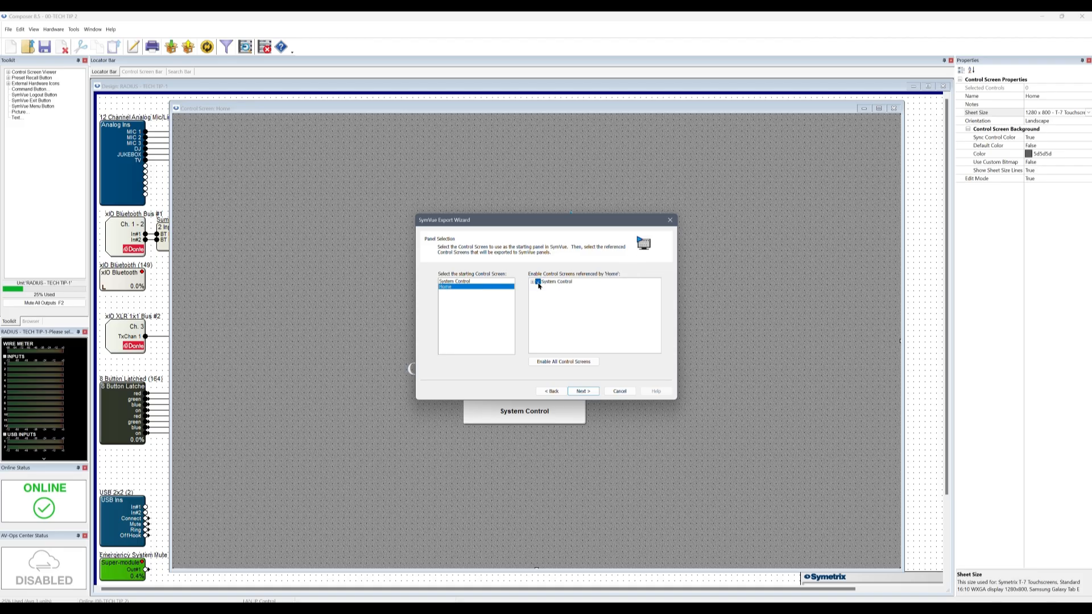
left_click(492, 282)
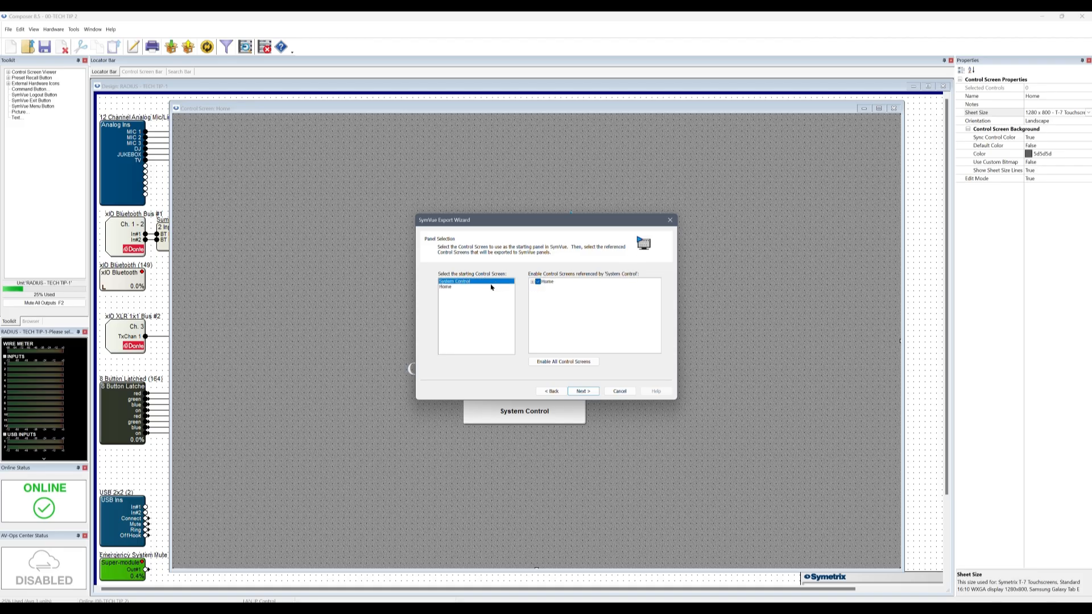
left_click(492, 287)
Step through Panel Security and Hardware Connection to Export Options, then back to Panel Security
left_click(584, 391)
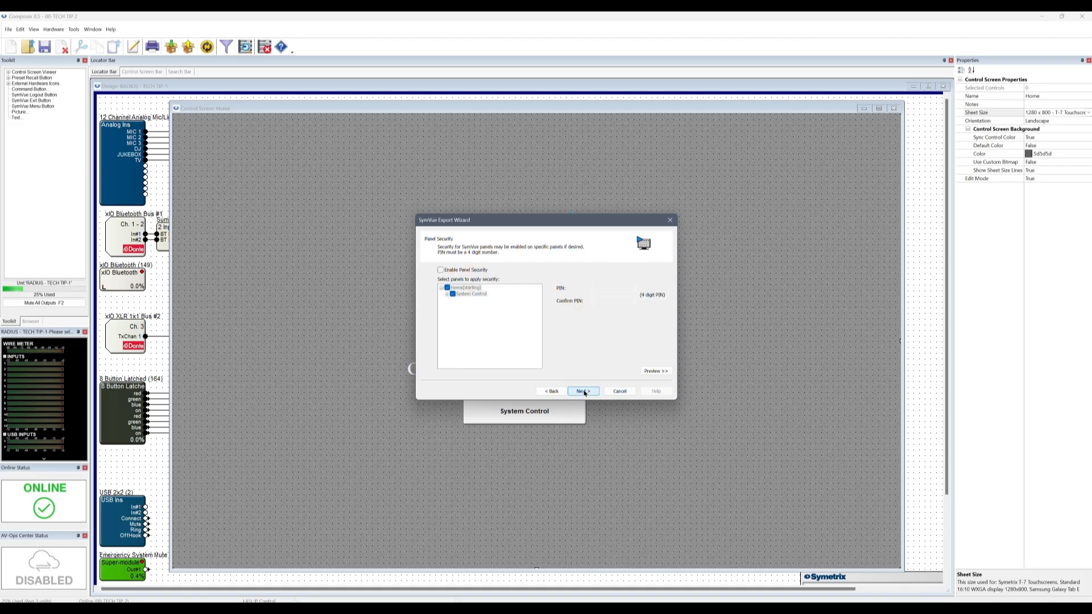
left_click(584, 391)
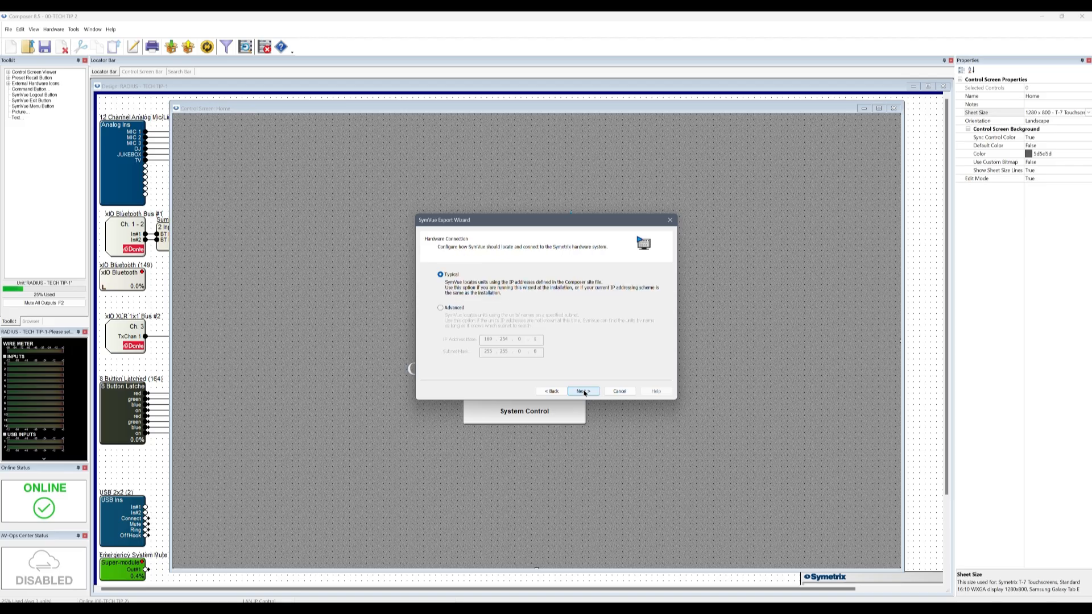
left_click(584, 392)
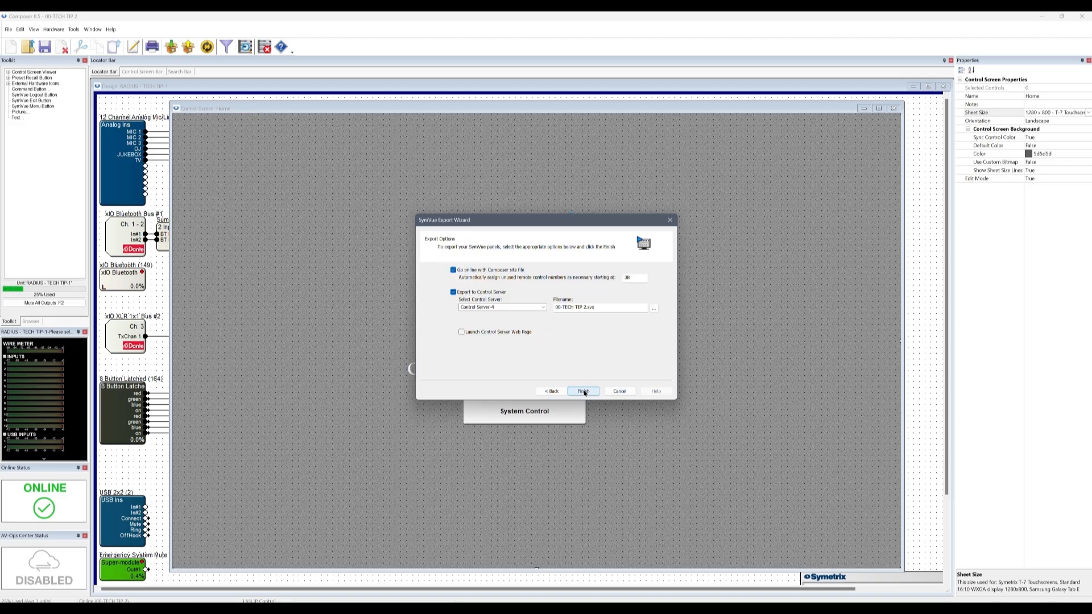
left_click(556, 392)
Switch the destination to Windows PC and enable panel password security
left_click(552, 392)
left_click(552, 392)
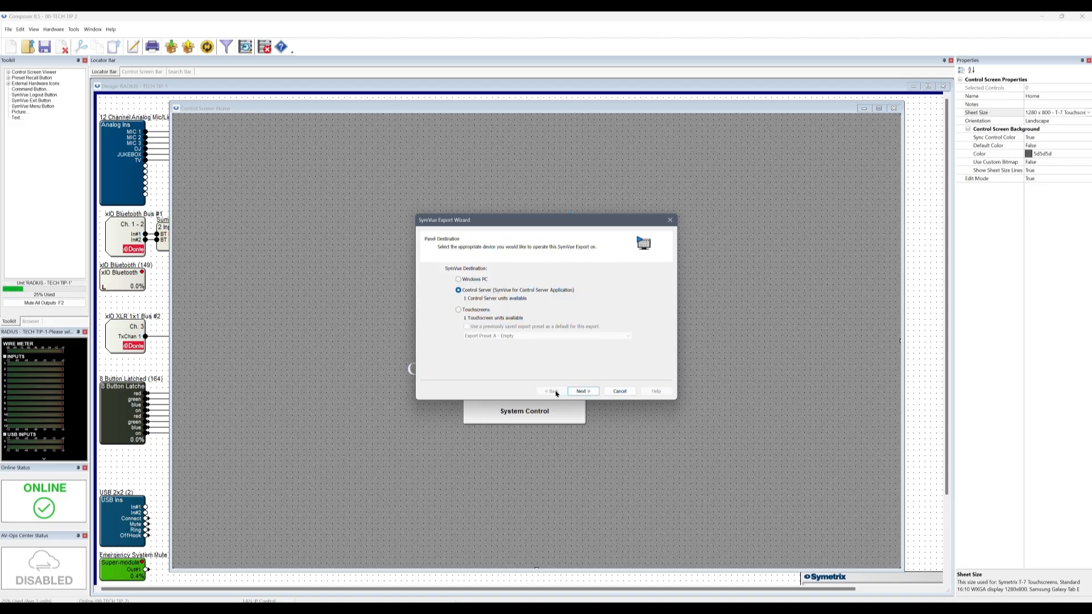
left_click(477, 281)
left_click(583, 391)
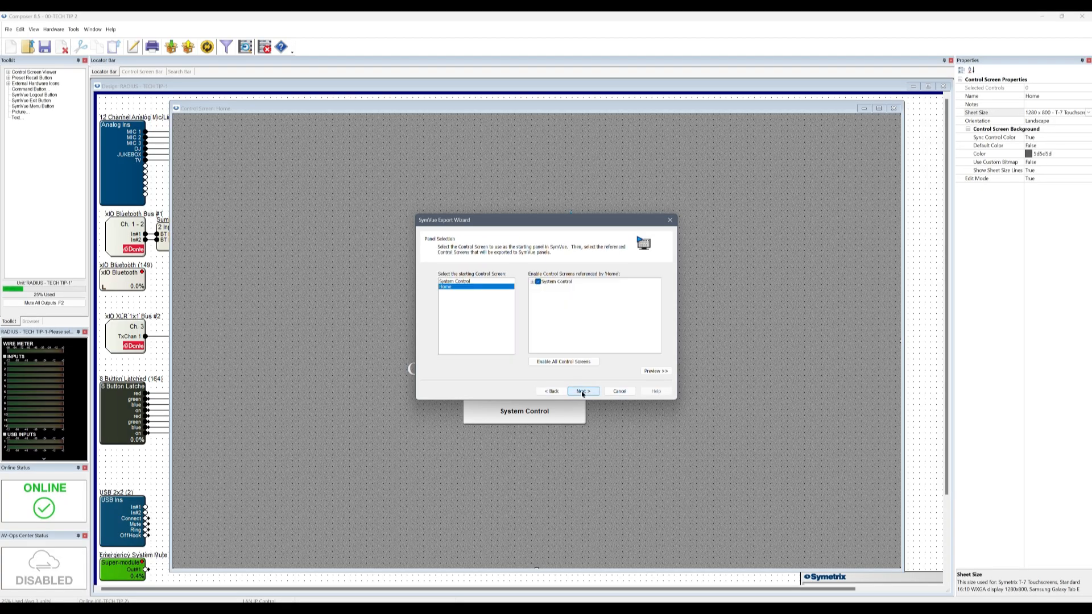
left_click(583, 392)
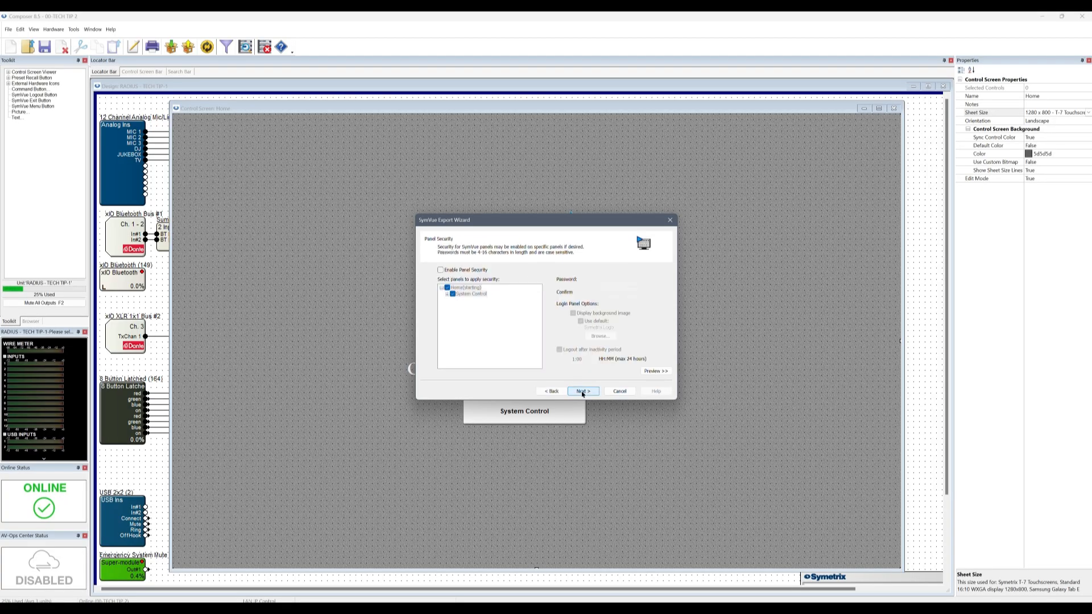
left_click(458, 270)
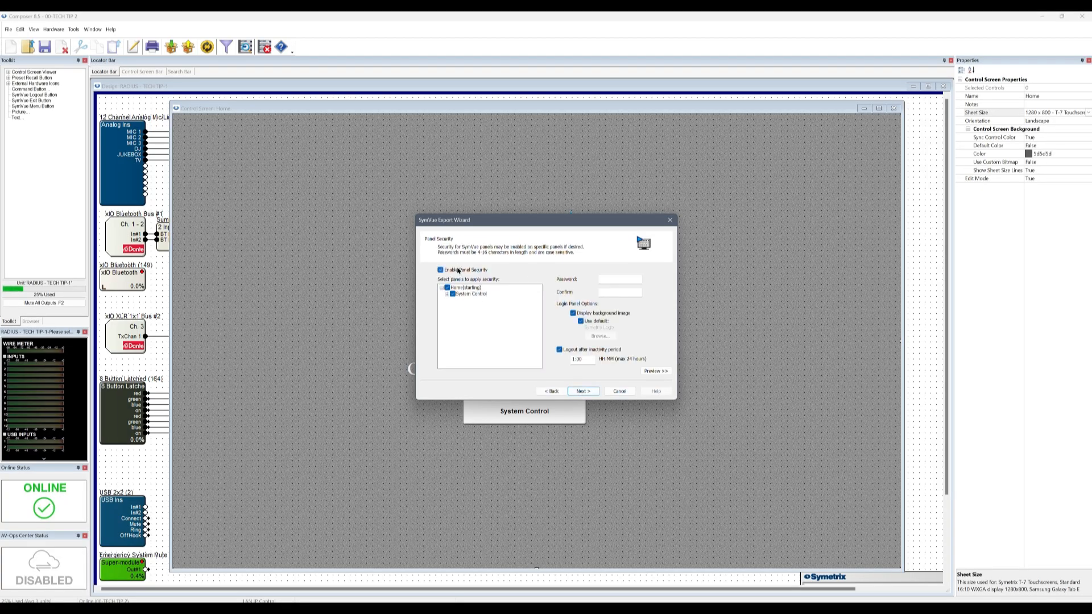
left_click(583, 391)
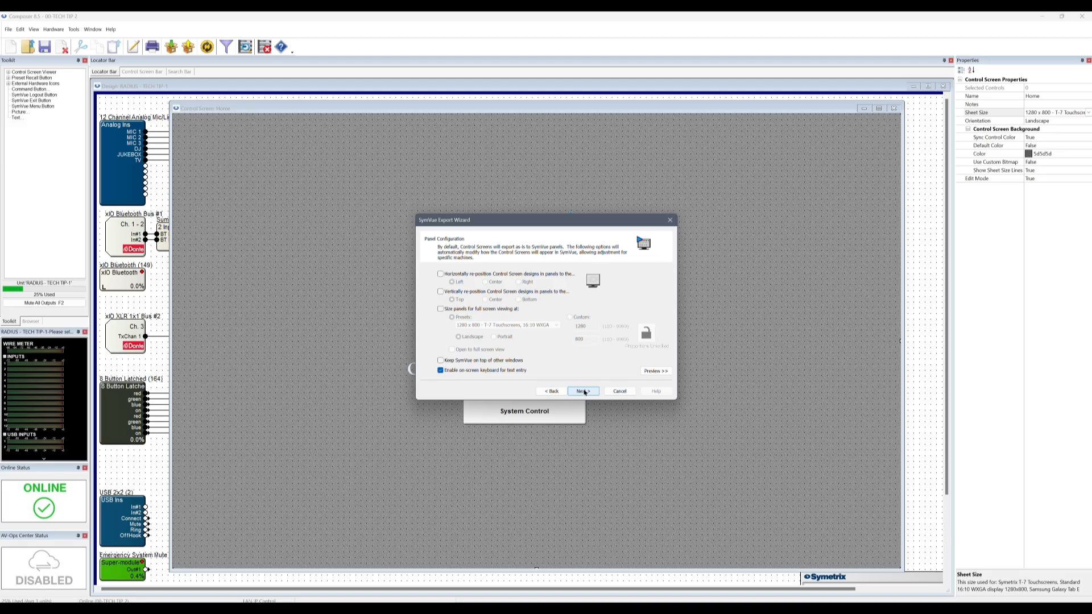
Return to the destination page and close the wizard without saving changes
left_click(560, 392)
left_click(560, 392)
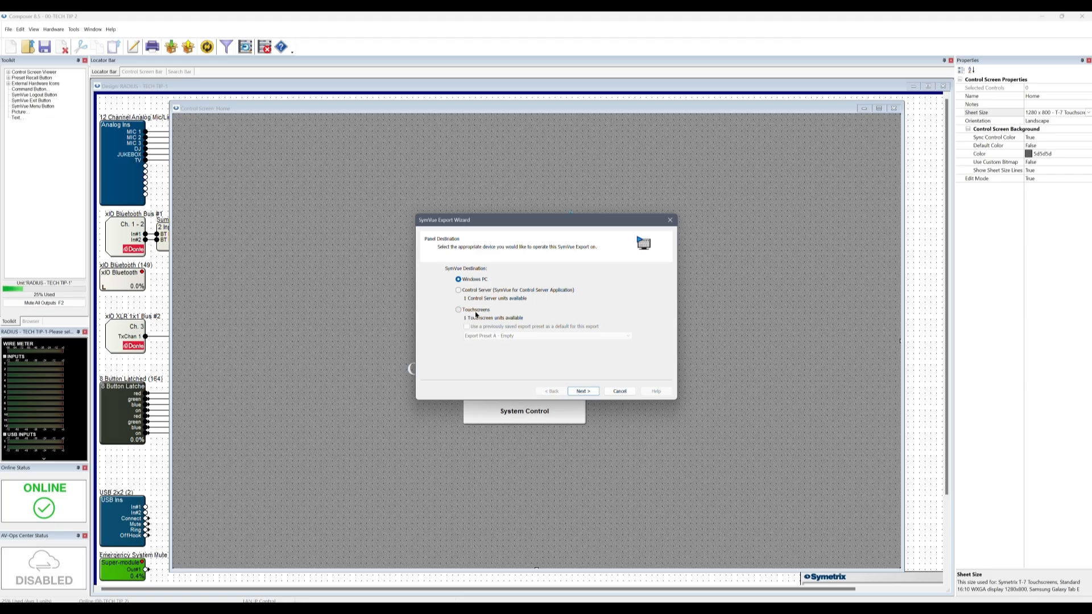
left_click(667, 223)
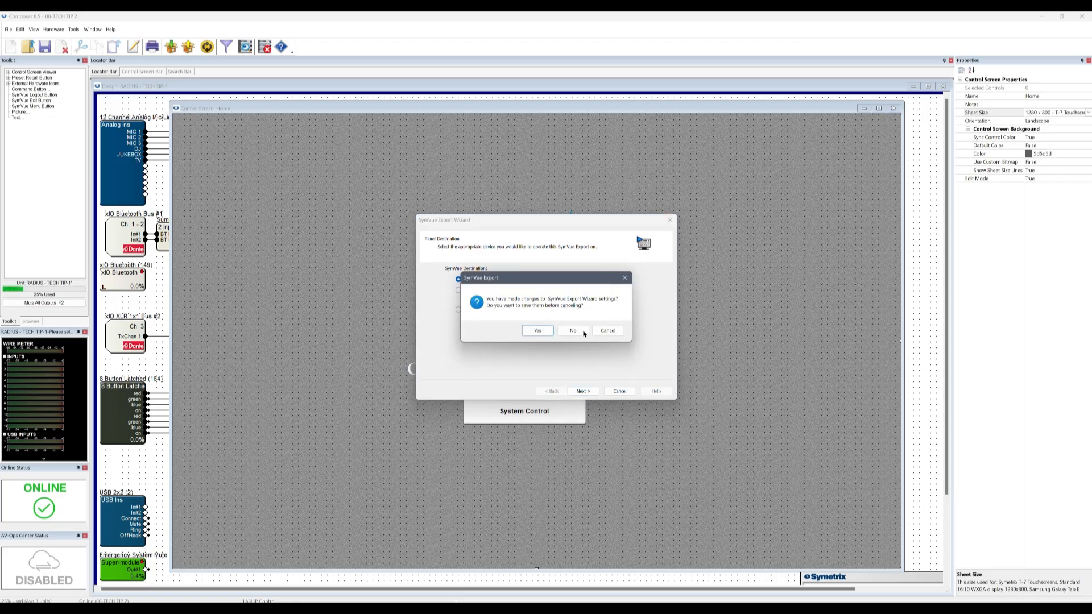
left_click(582, 332)
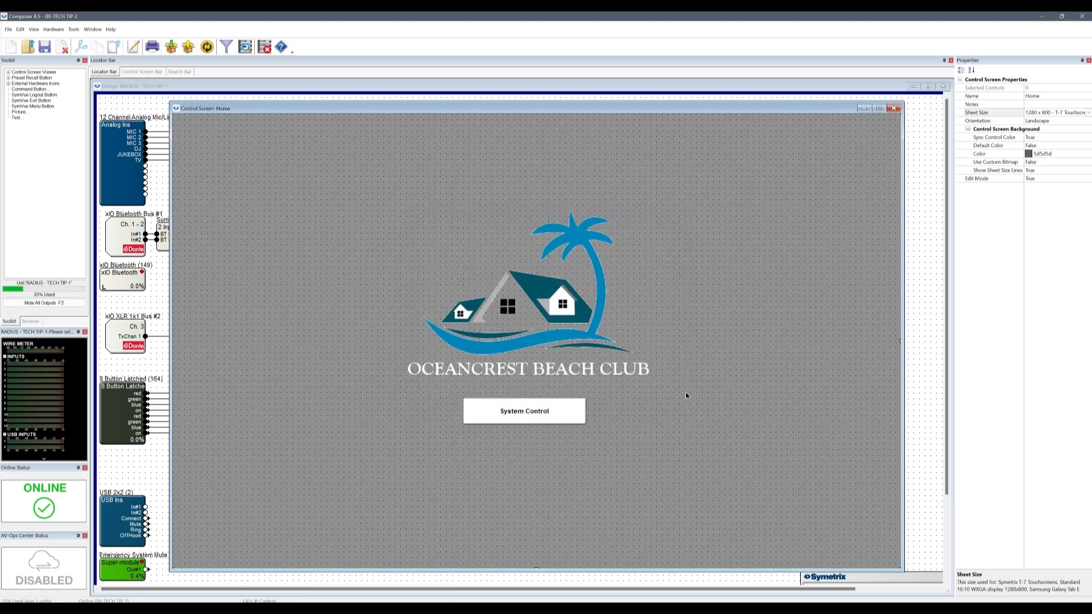